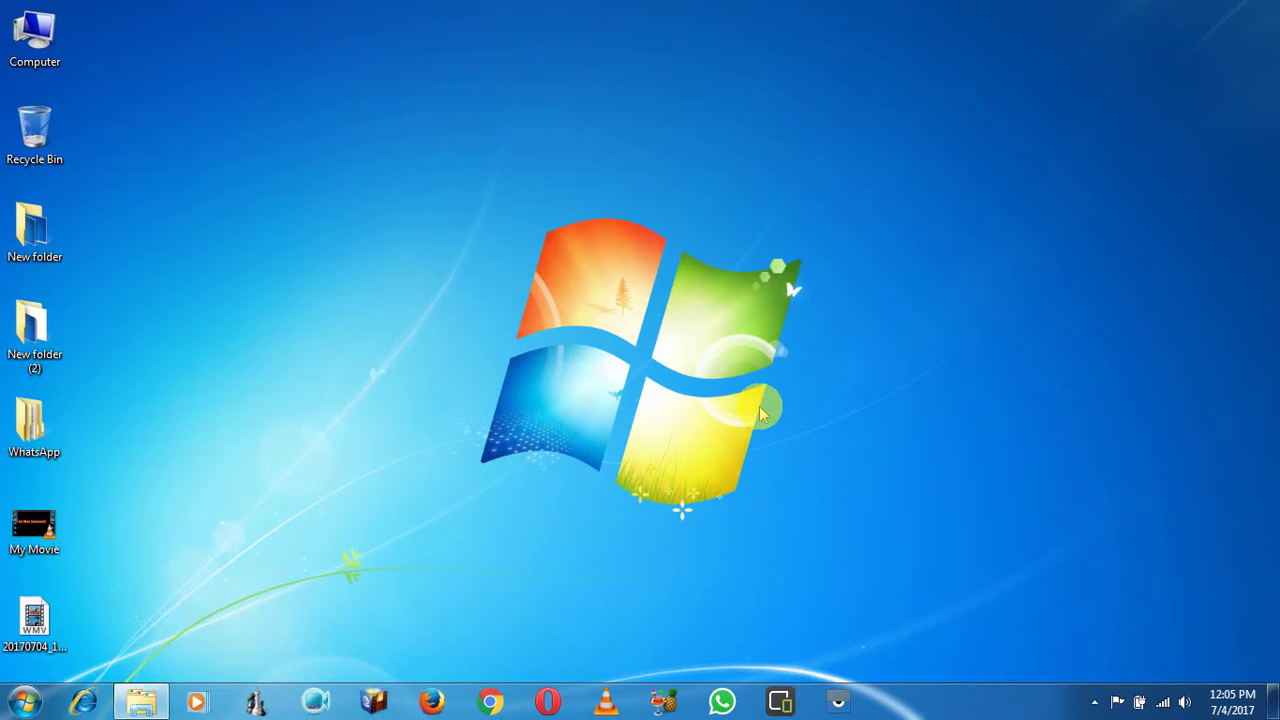
Step: Bring up the Windows Run box with Win+R to start Word
key(super+r)
Step: Launch Word 2007 and expand =RAND() into three sample paragraphs
key(Return)
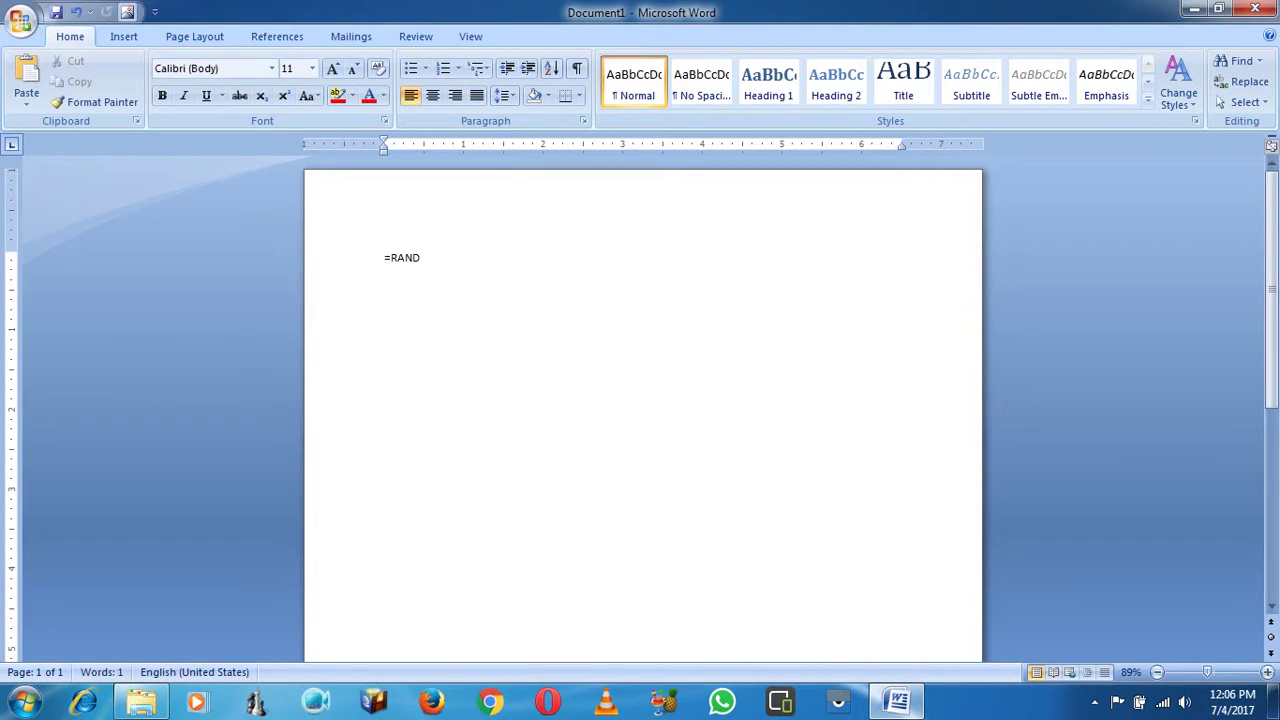
key(Return)
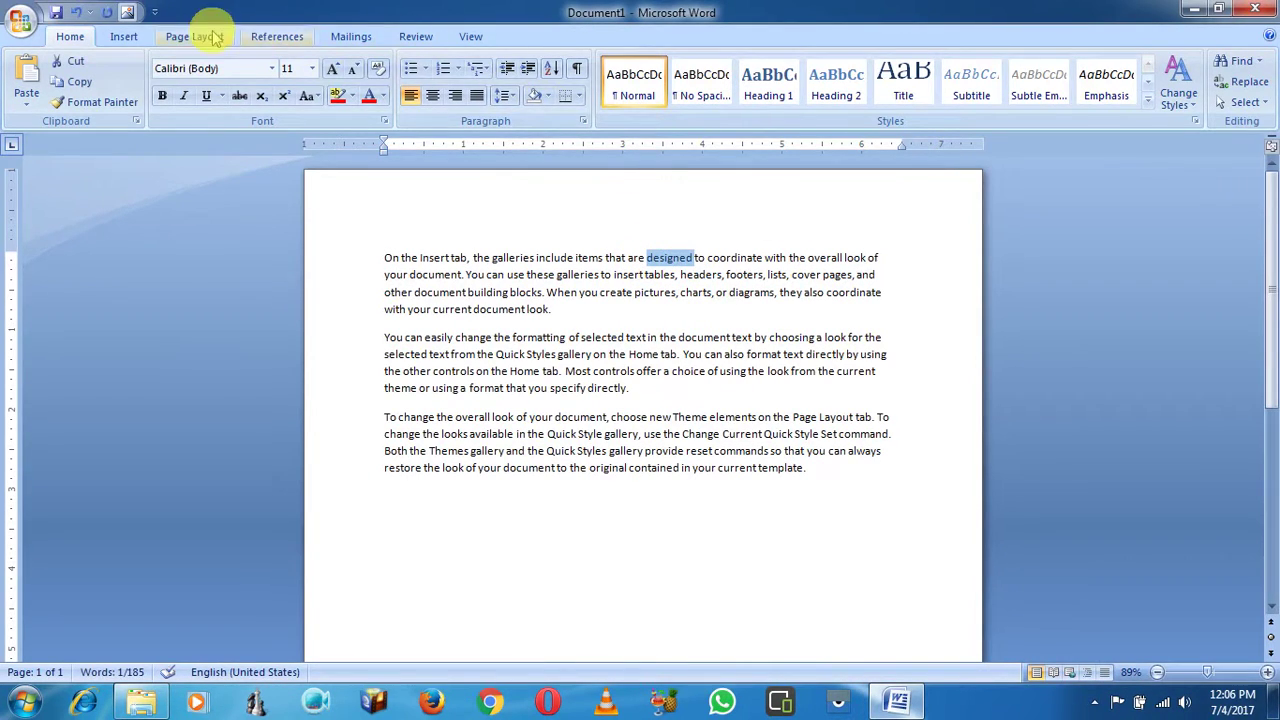
click(125, 37)
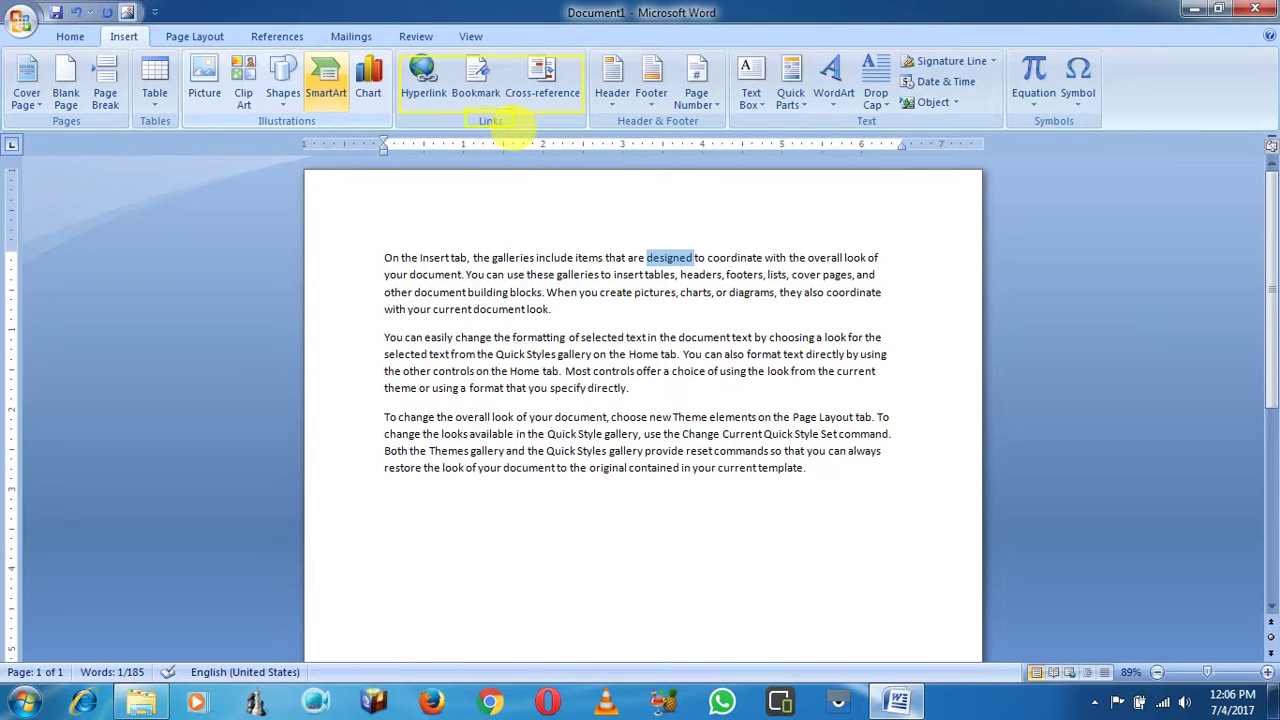
click(423, 75)
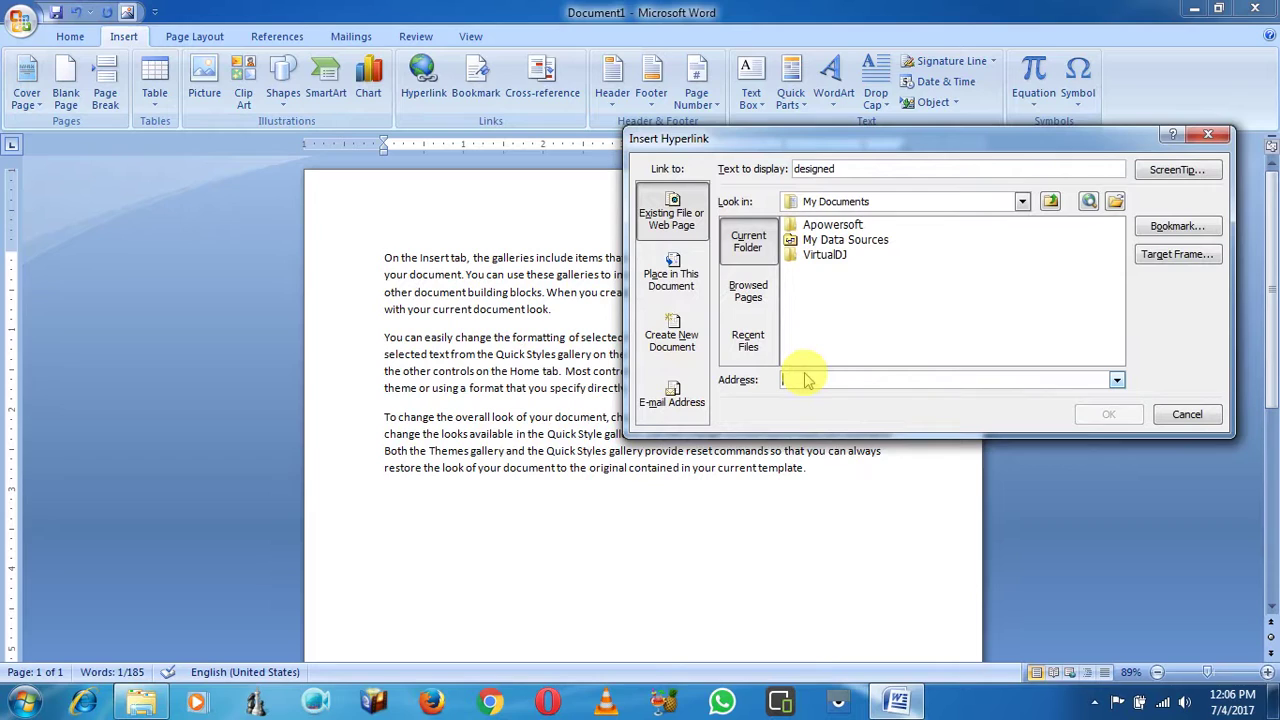
text(www)
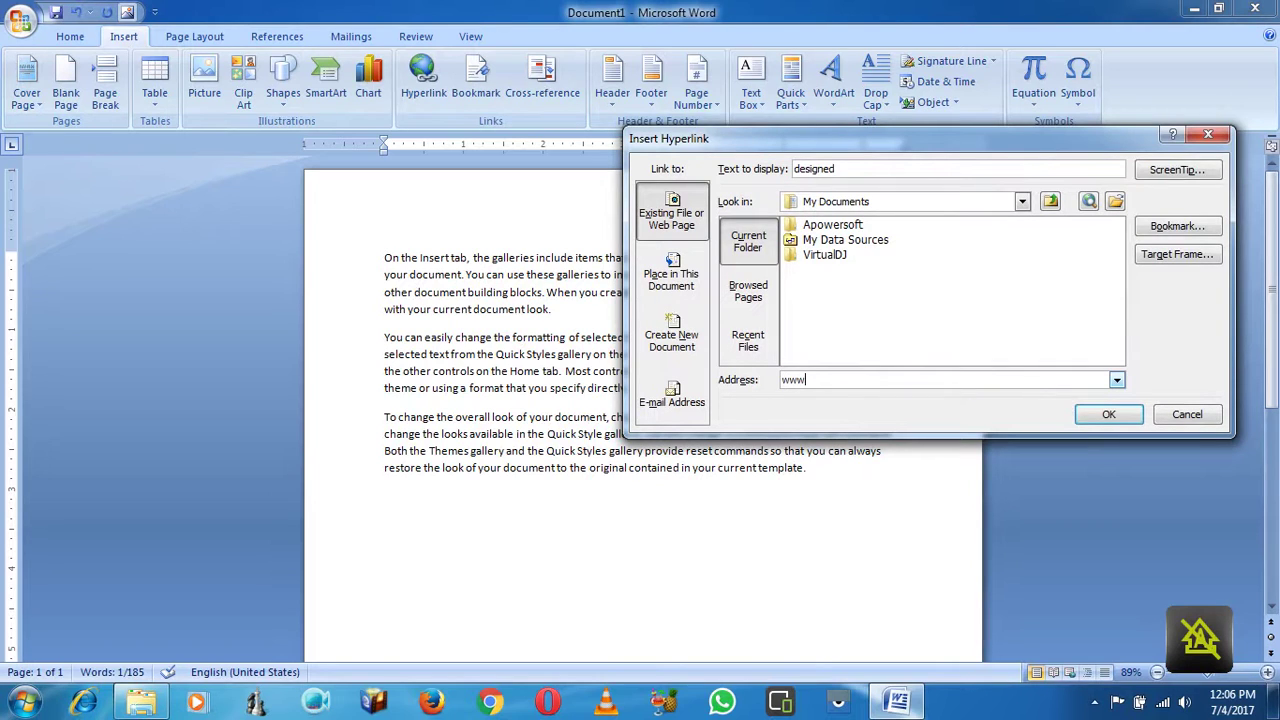
text(.google.com)
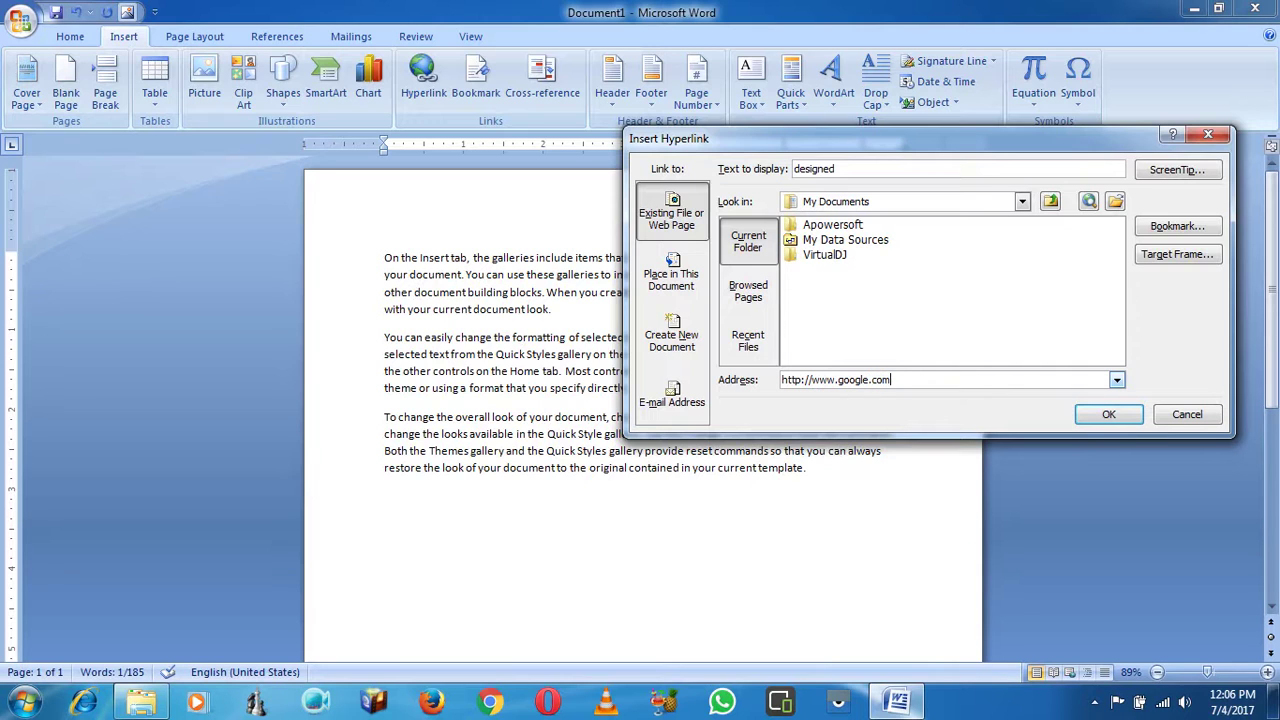
click(1100, 416)
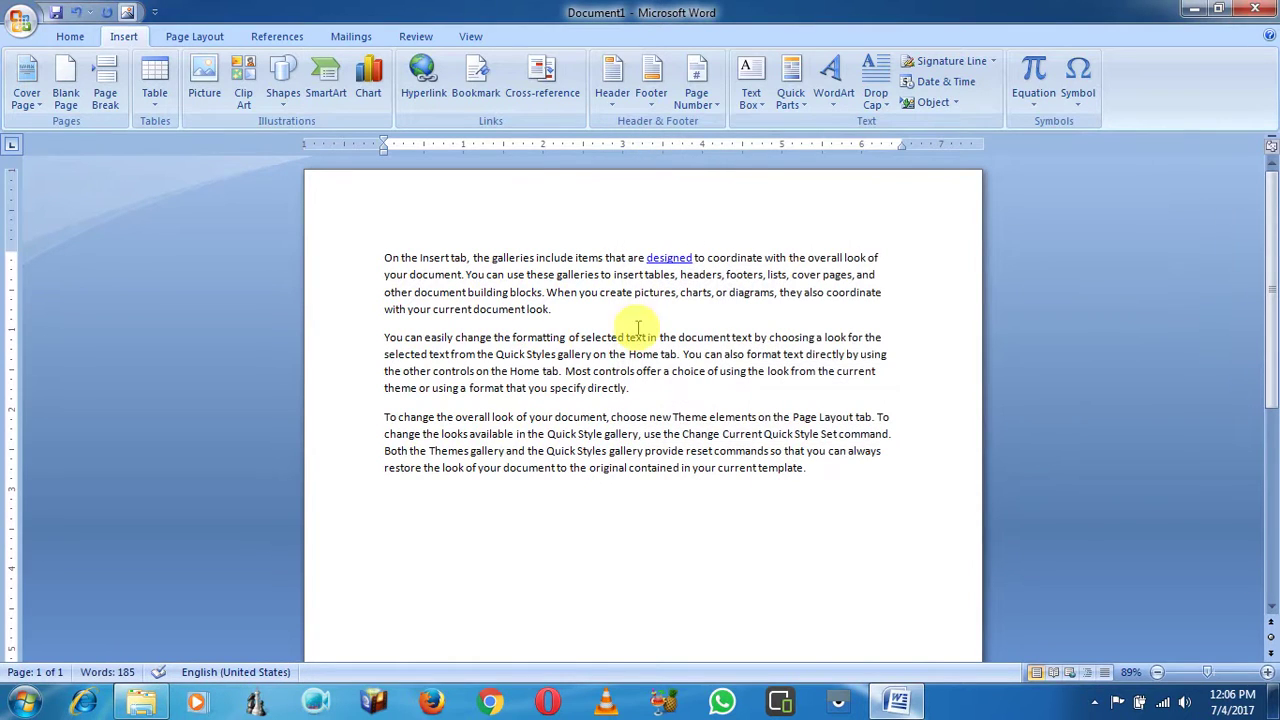
click(671, 255)
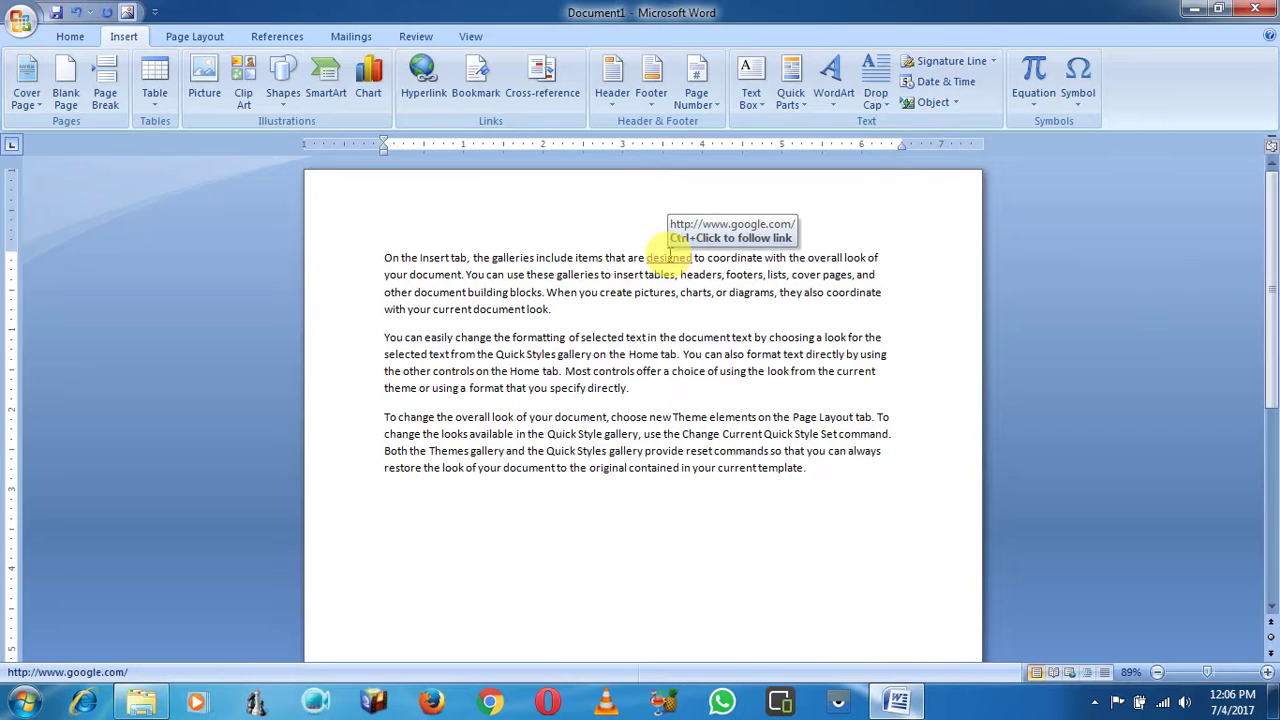
ctrl+click(669, 255)
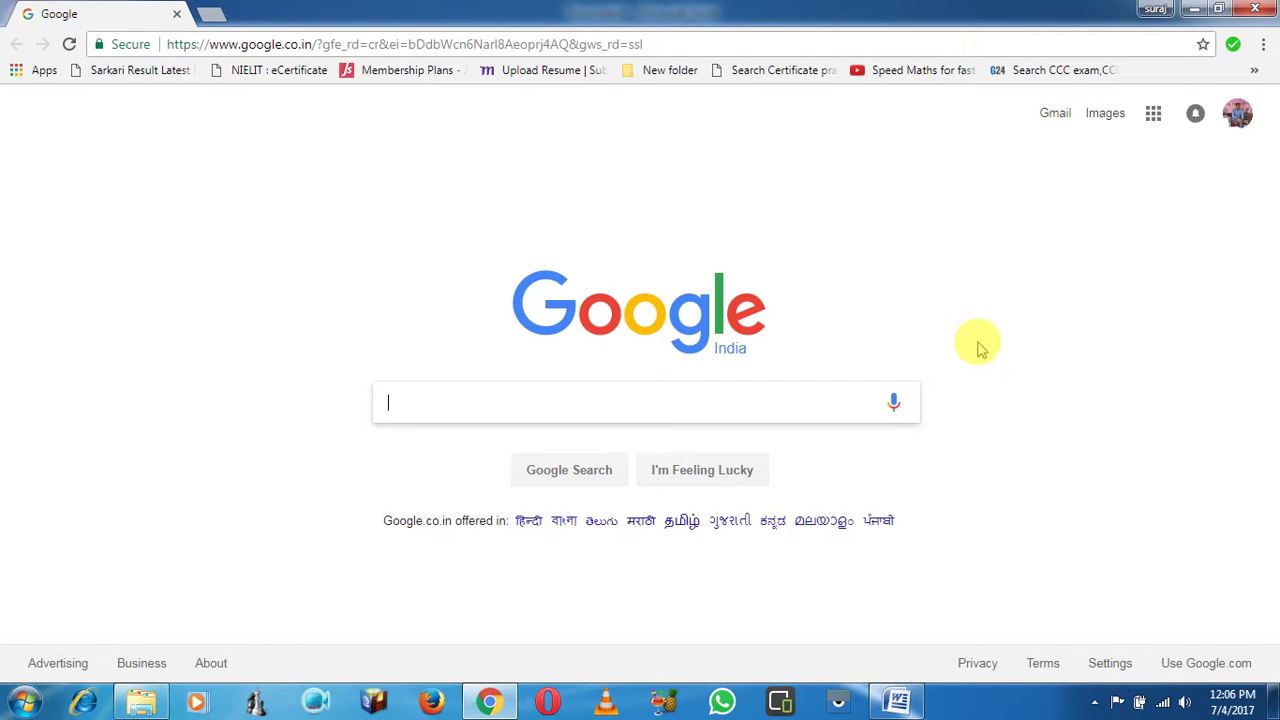
Step: Close the Chrome window showing the Google homepage to return to Word
click(1258, 10)
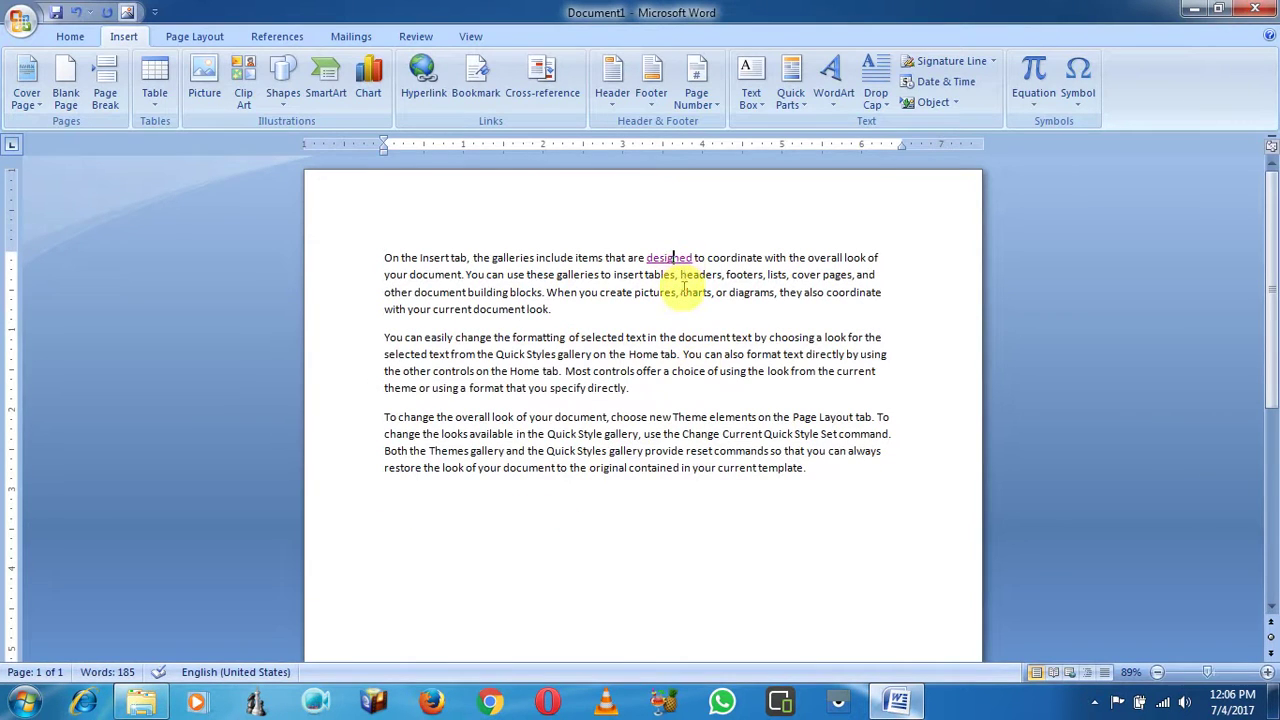
Step: Bookmark the phrase 'create pictures, charts' with the name a
click(478, 95)
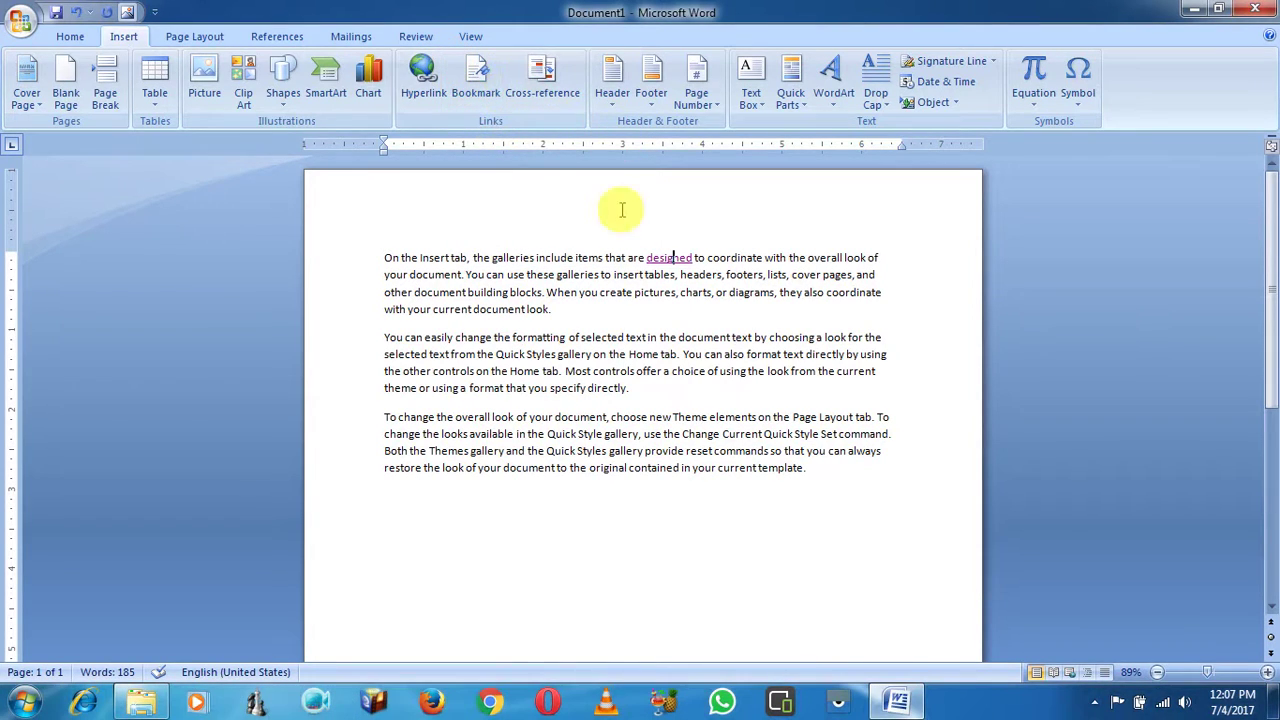
mouse_move(634, 296)
mouse_down()
mouse_move(663, 294)
mouse_move(650, 295)
mouse_up()
right_click(650, 295)
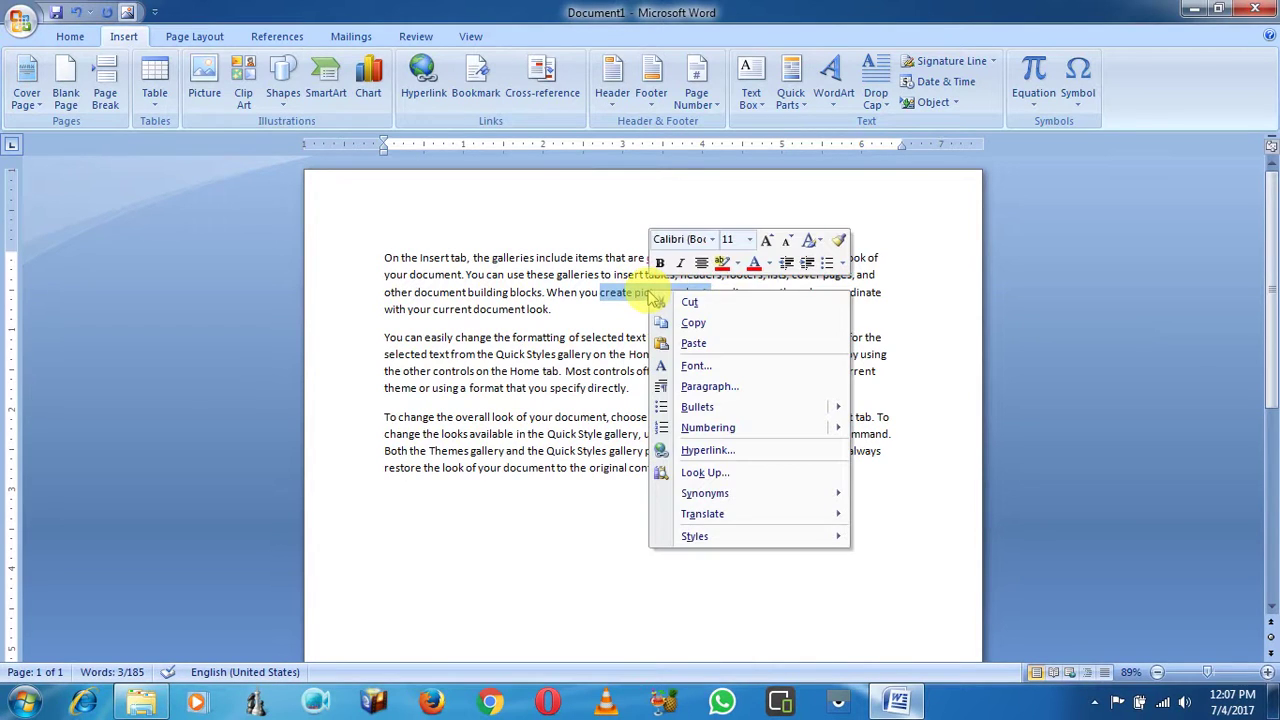
key(Escape)
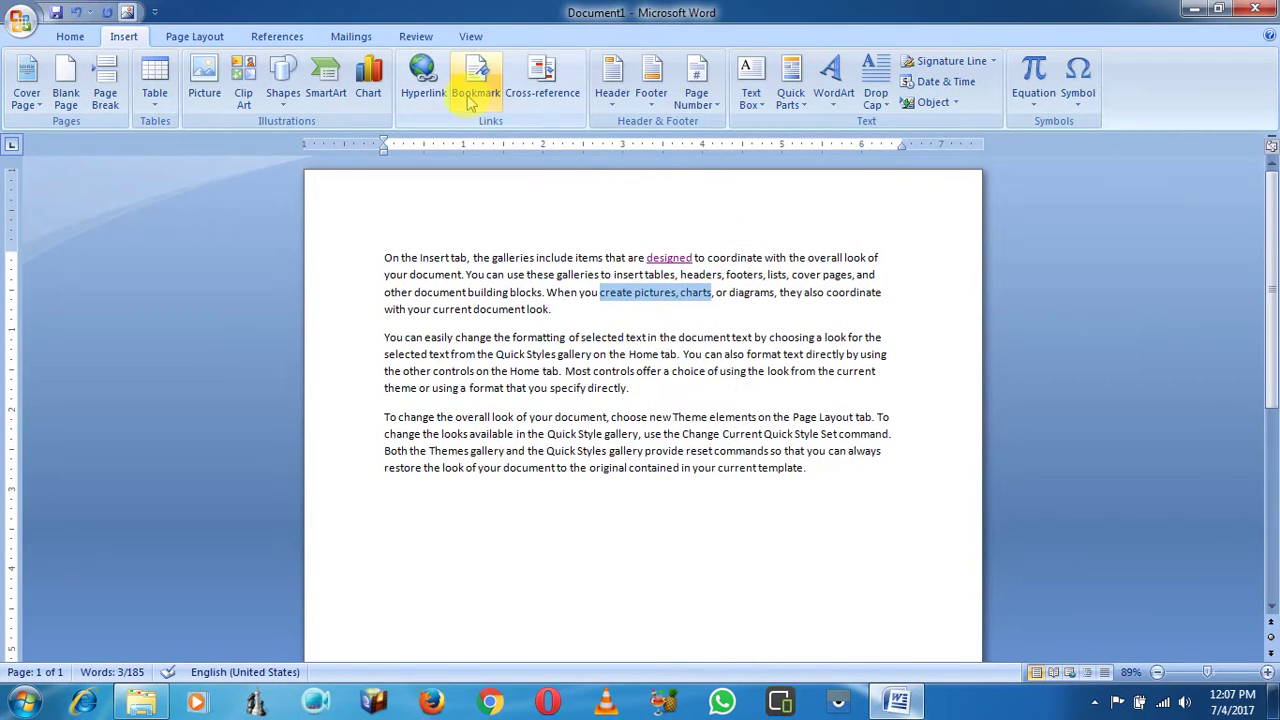
click(470, 97)
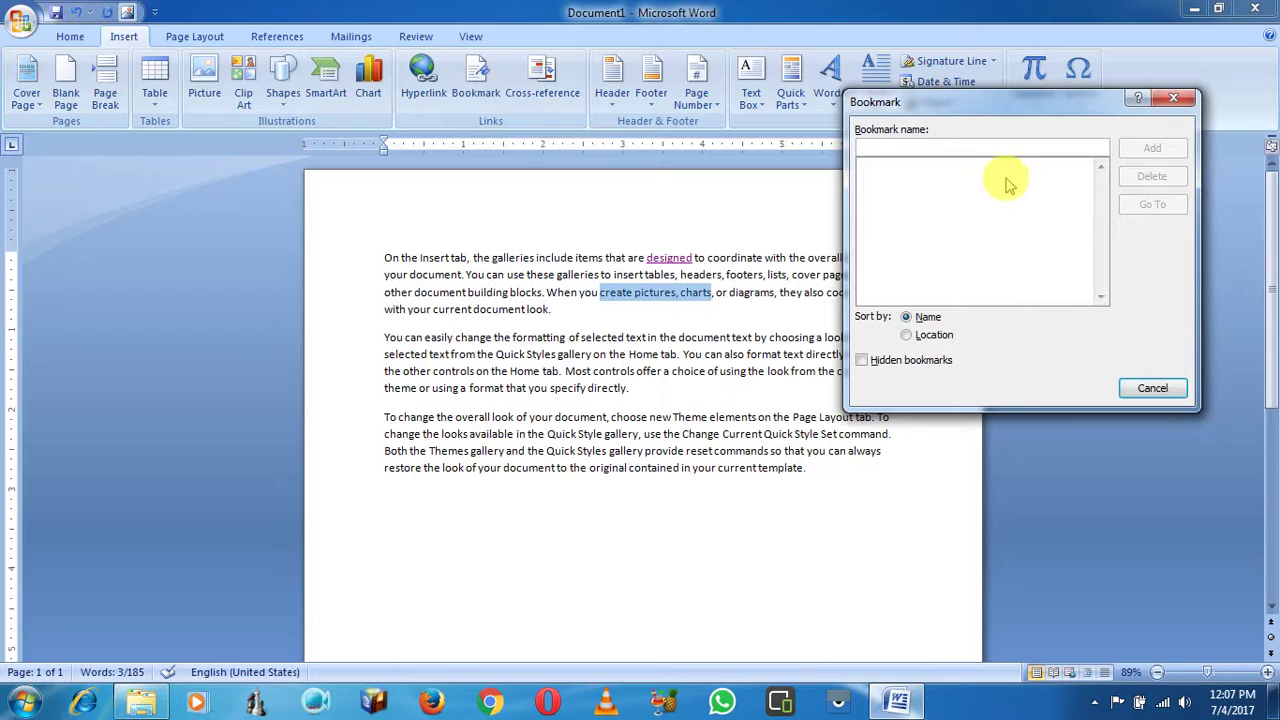
text(a)
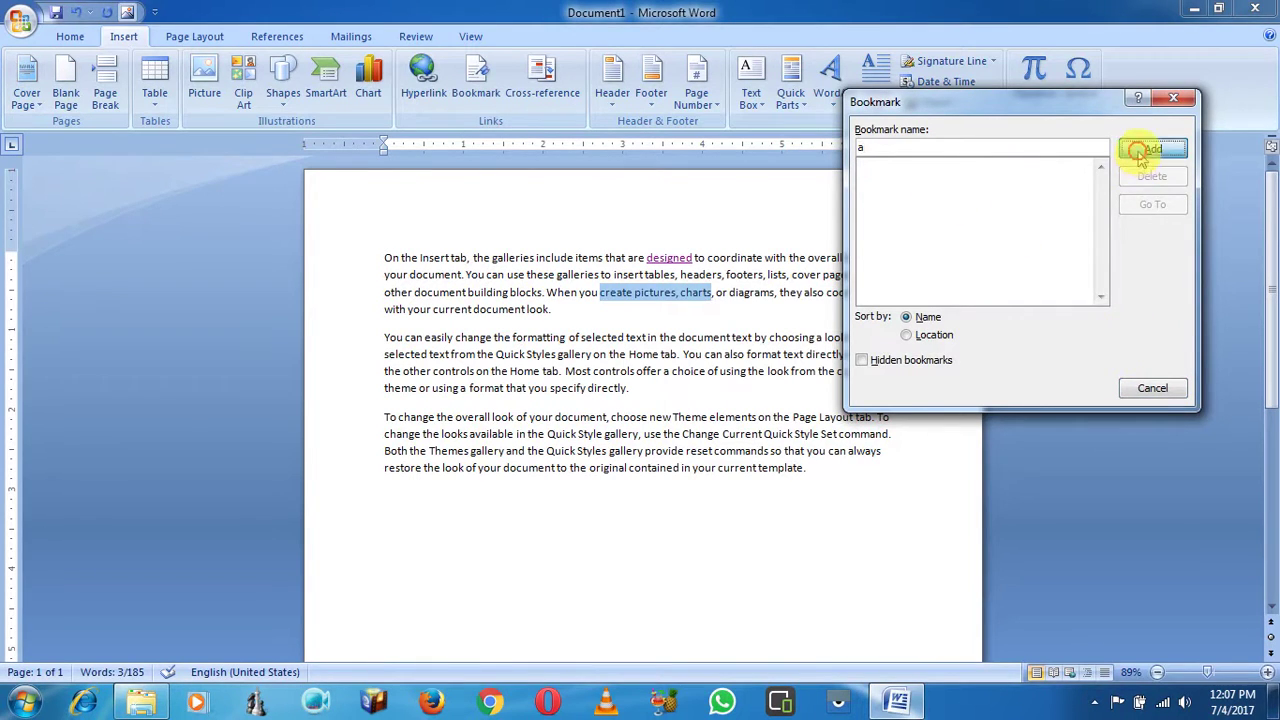
click(1140, 152)
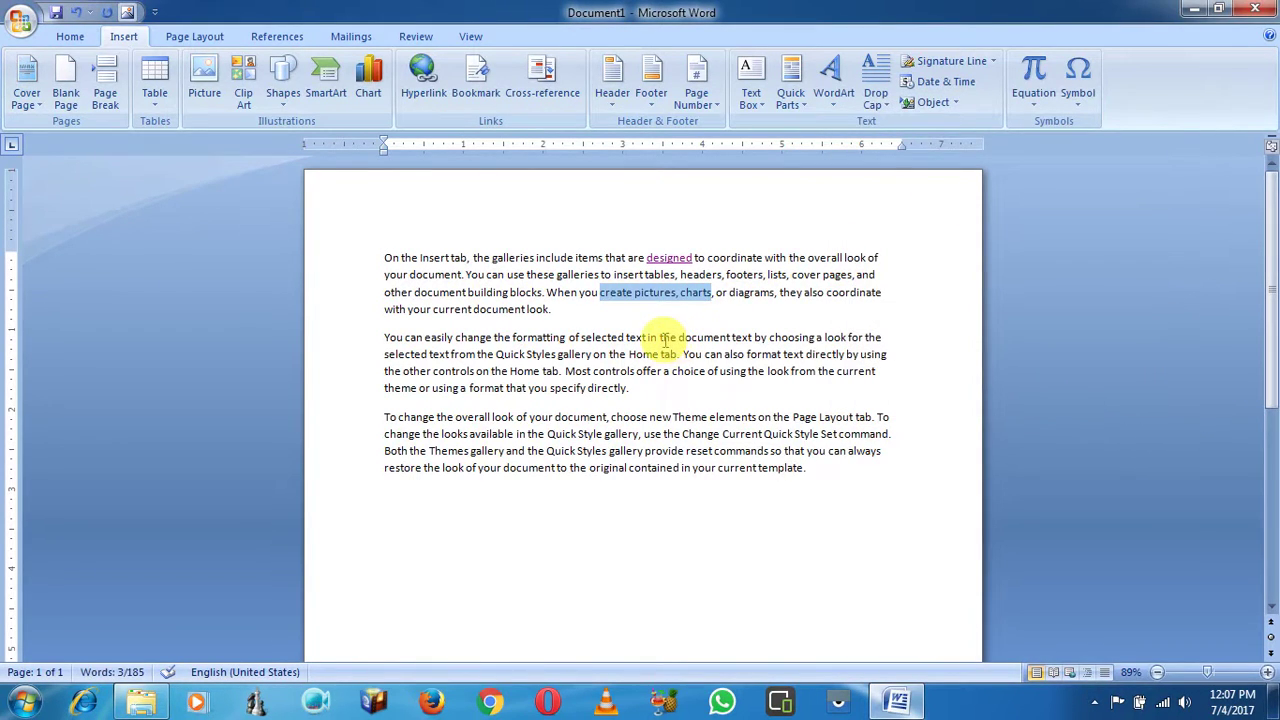
Step: Bookmark the phrase 'in the document' with the name c
drag(659, 340, 678, 338)
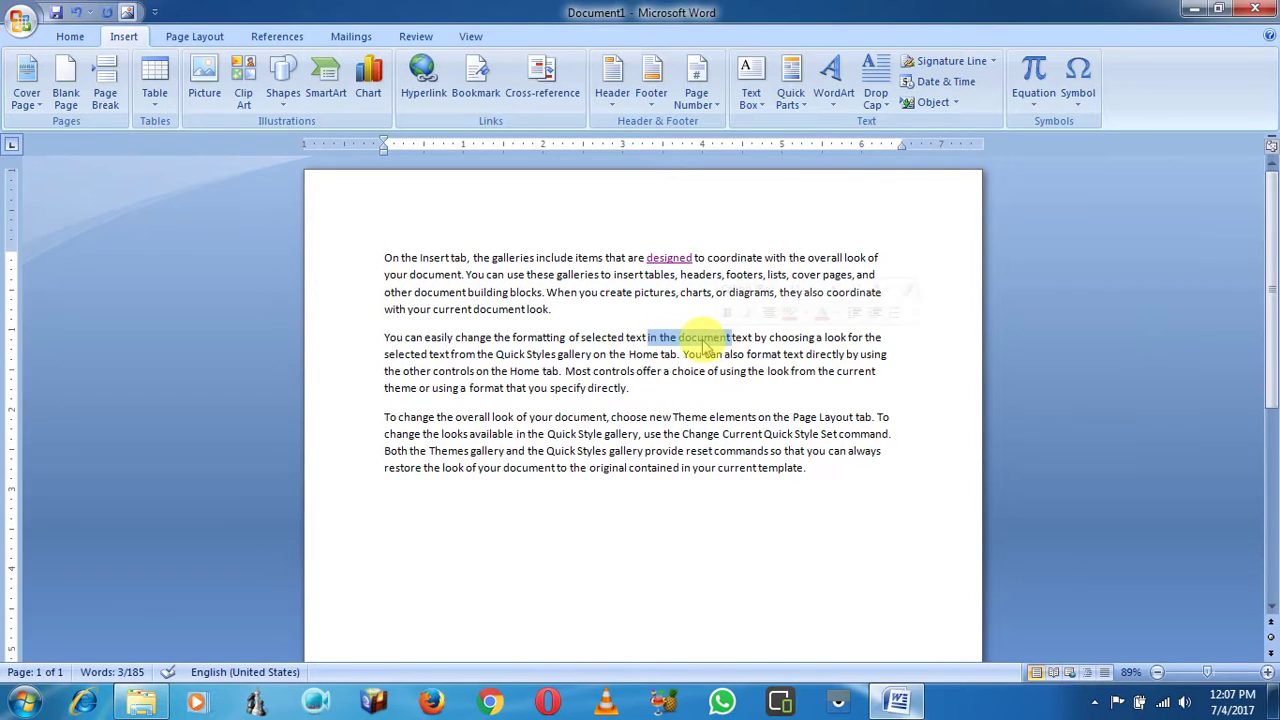
click(475, 80)
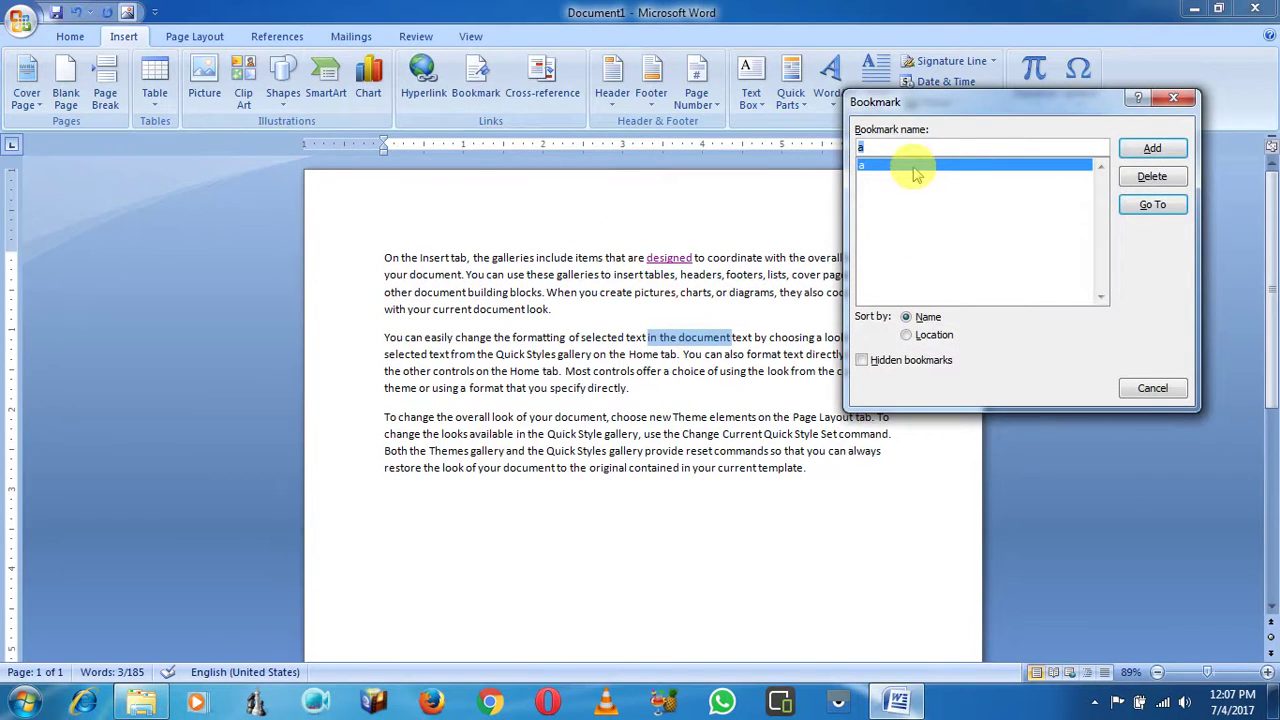
text(c)
click(1140, 152)
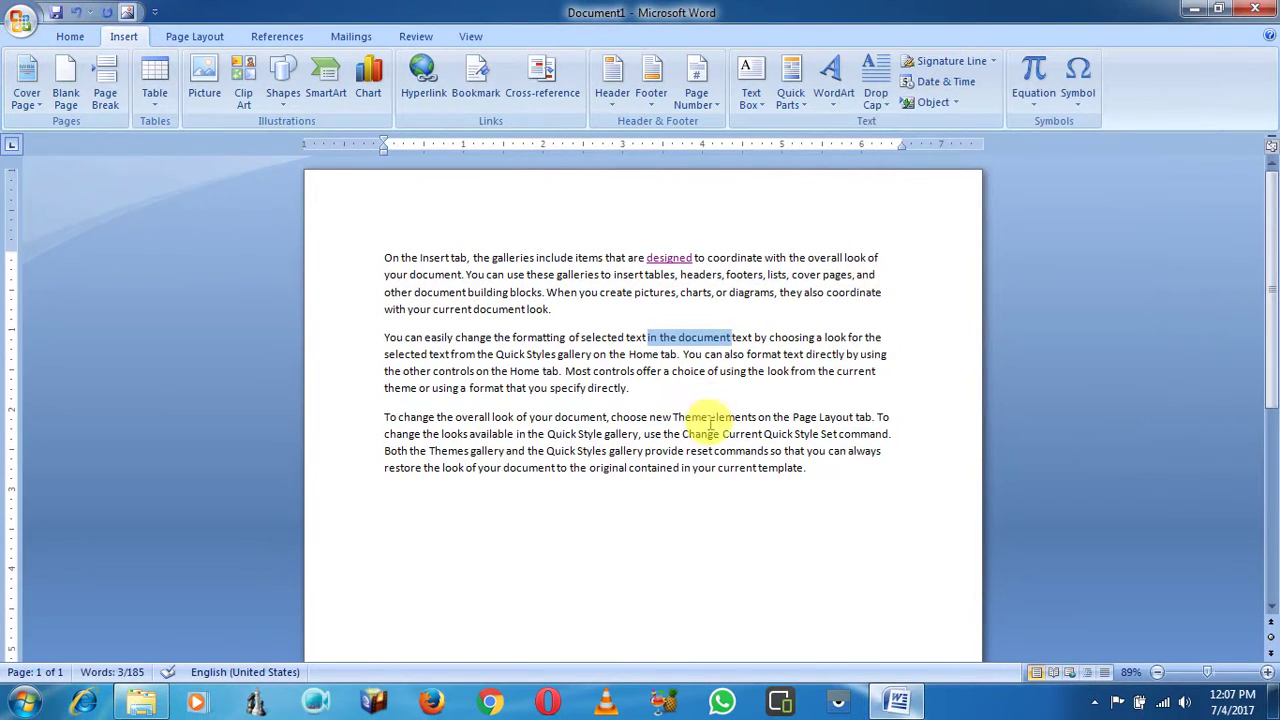
Step: Bookmark the phrase 'Theme elements' with the name b
drag(673, 417, 757, 418)
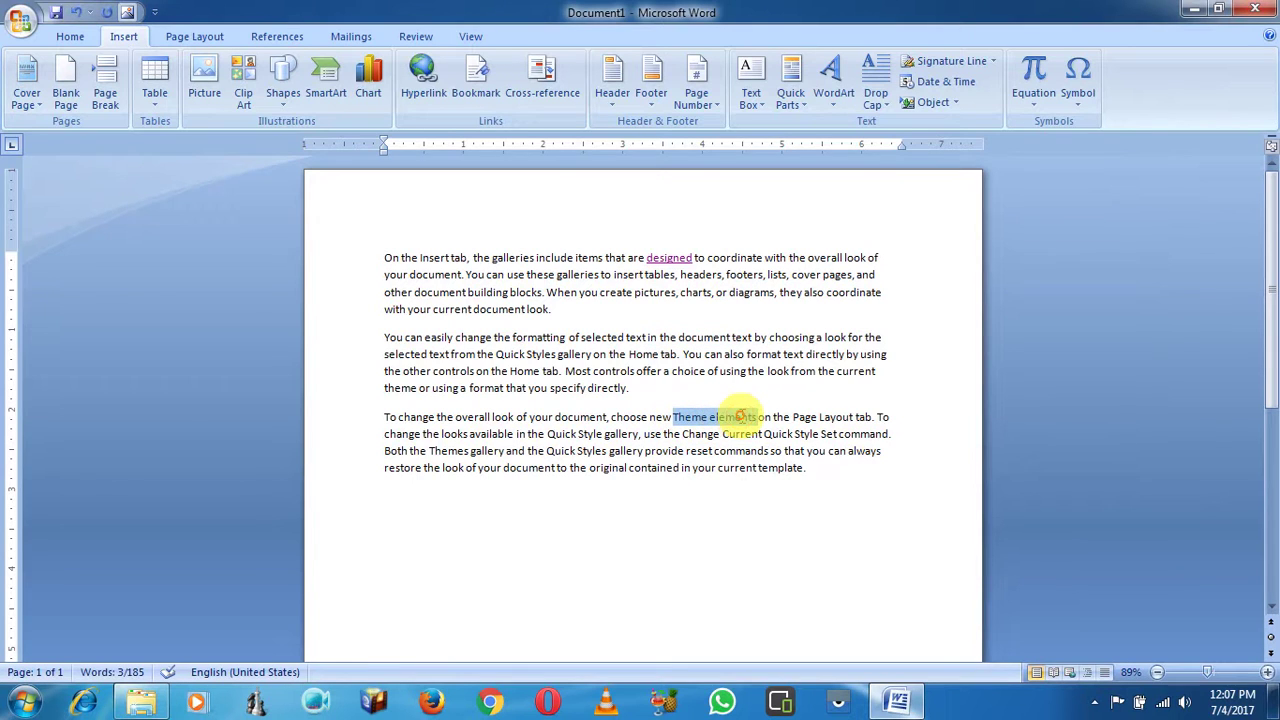
click(477, 90)
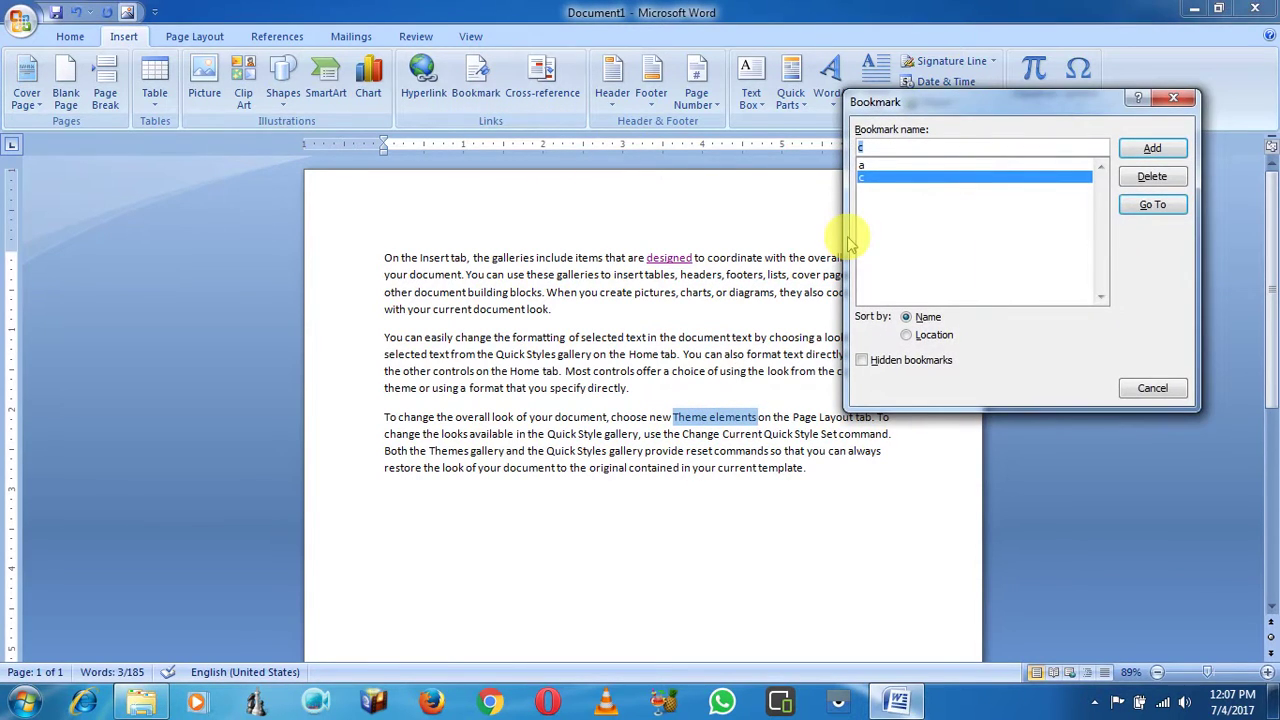
text(d)
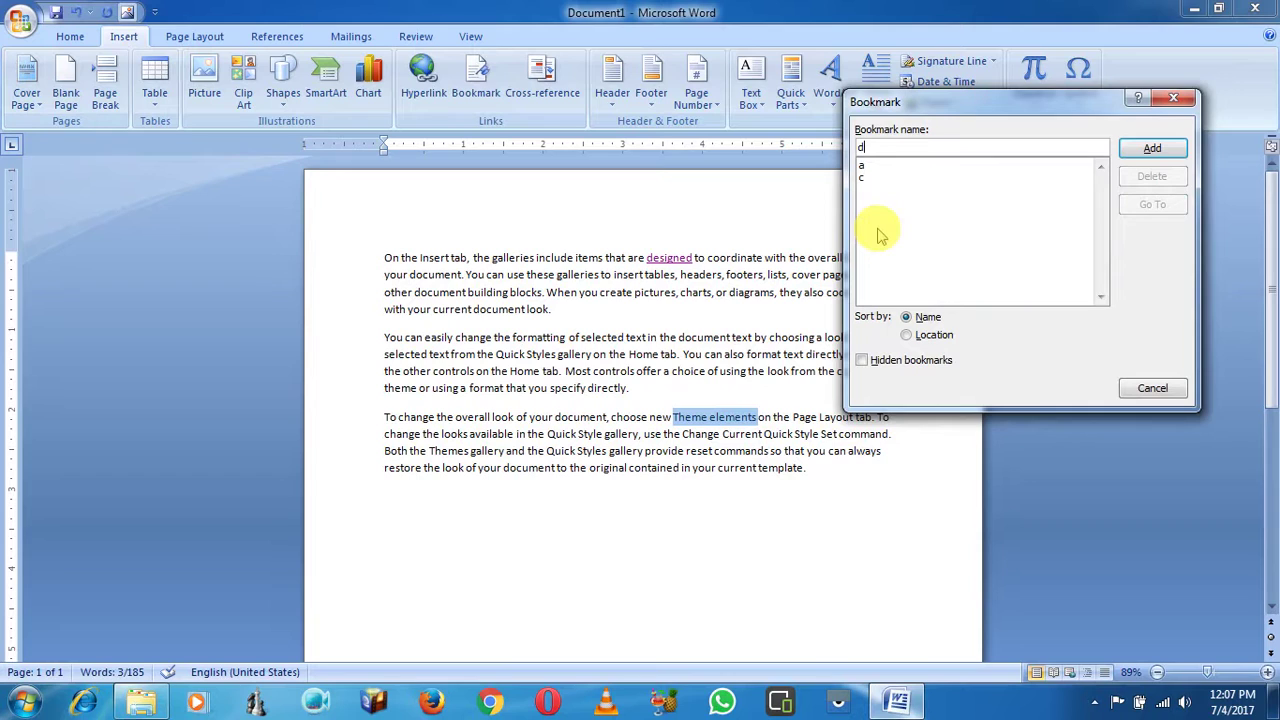
click(1168, 155)
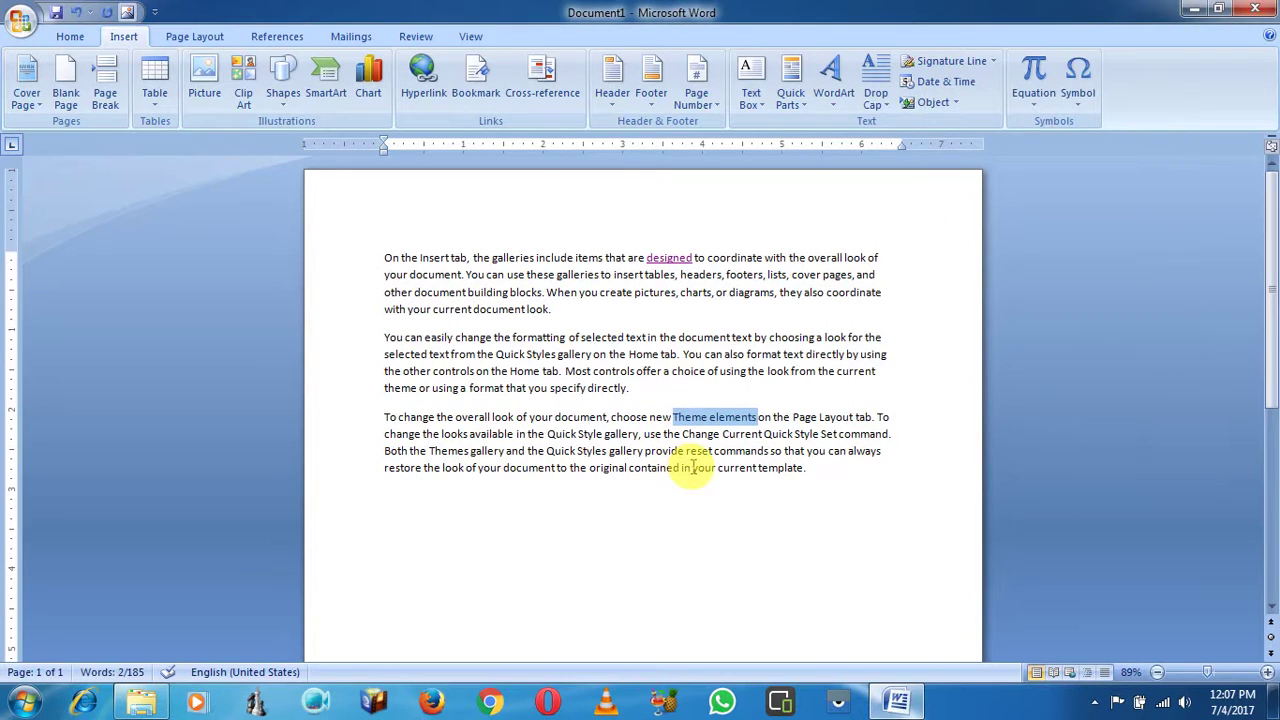
Step: Bookmark the phrase 'your current' with the name d
drag(692, 467, 737, 467)
click(475, 78)
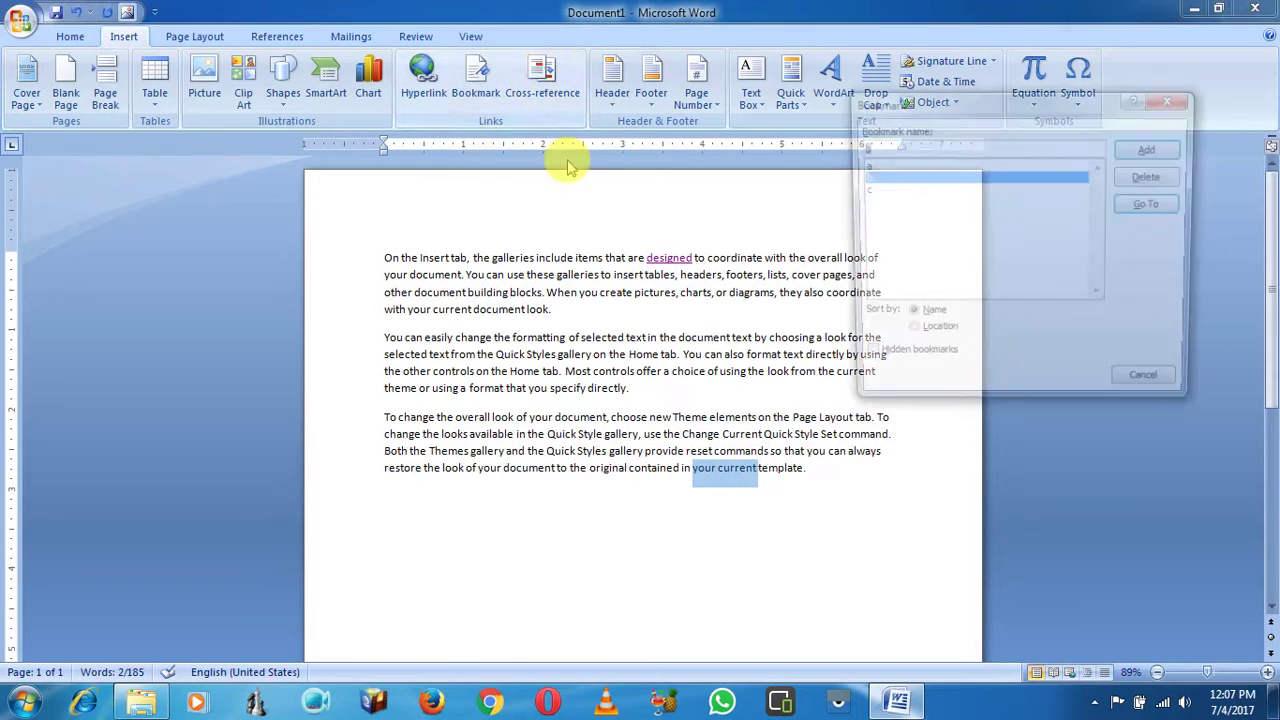
key(BackSpace)
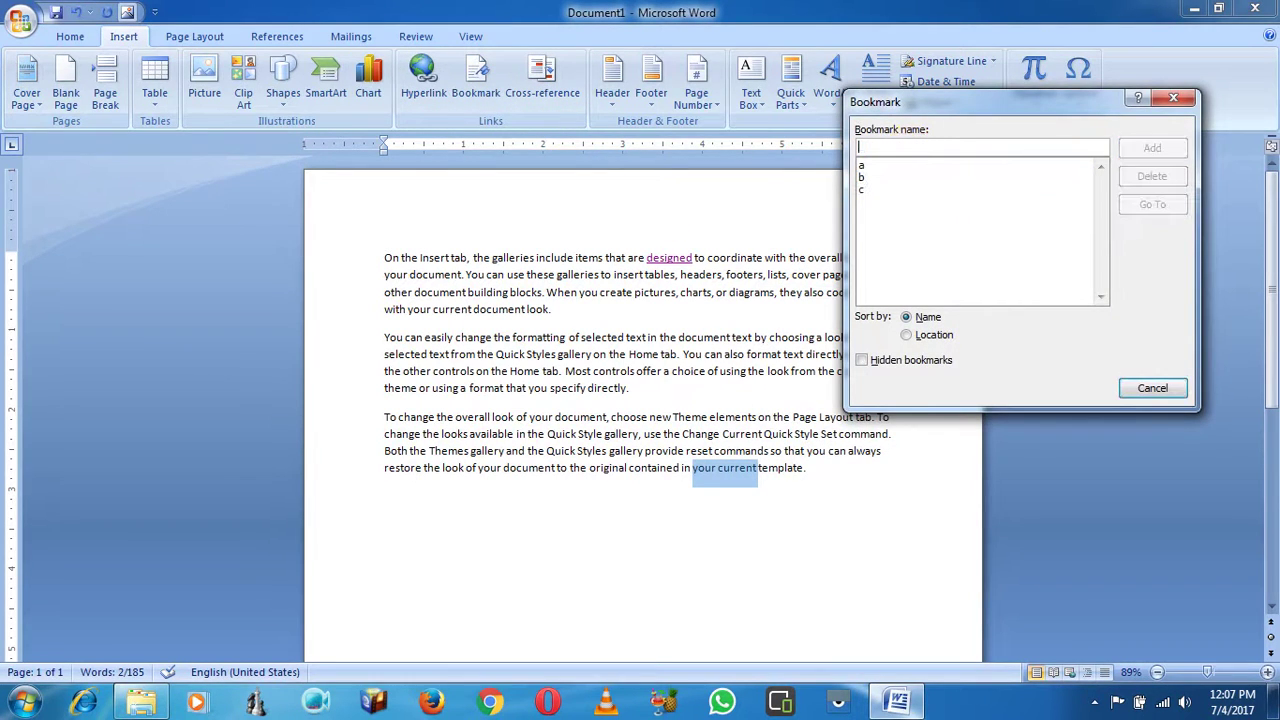
text(d)
click(1150, 149)
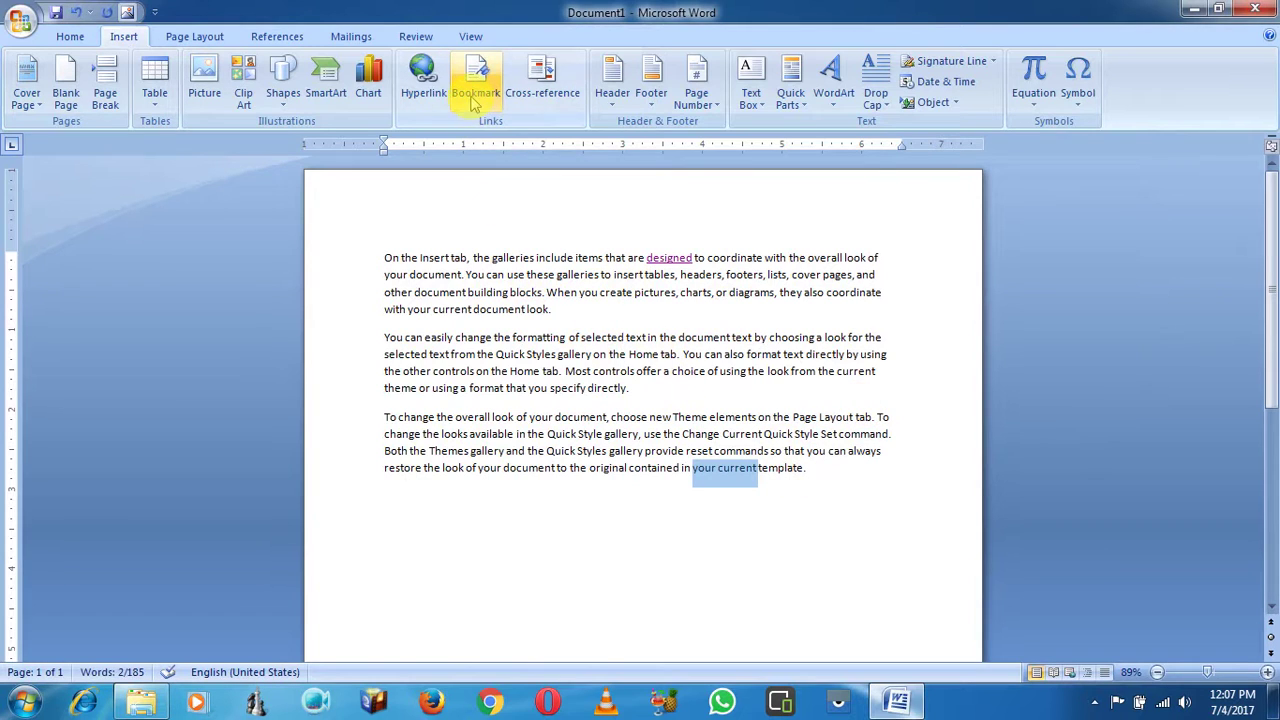
Step: Use Go To on bookmarks d, b, c, d and a in turn, then close the Bookmark dialog
click(481, 258)
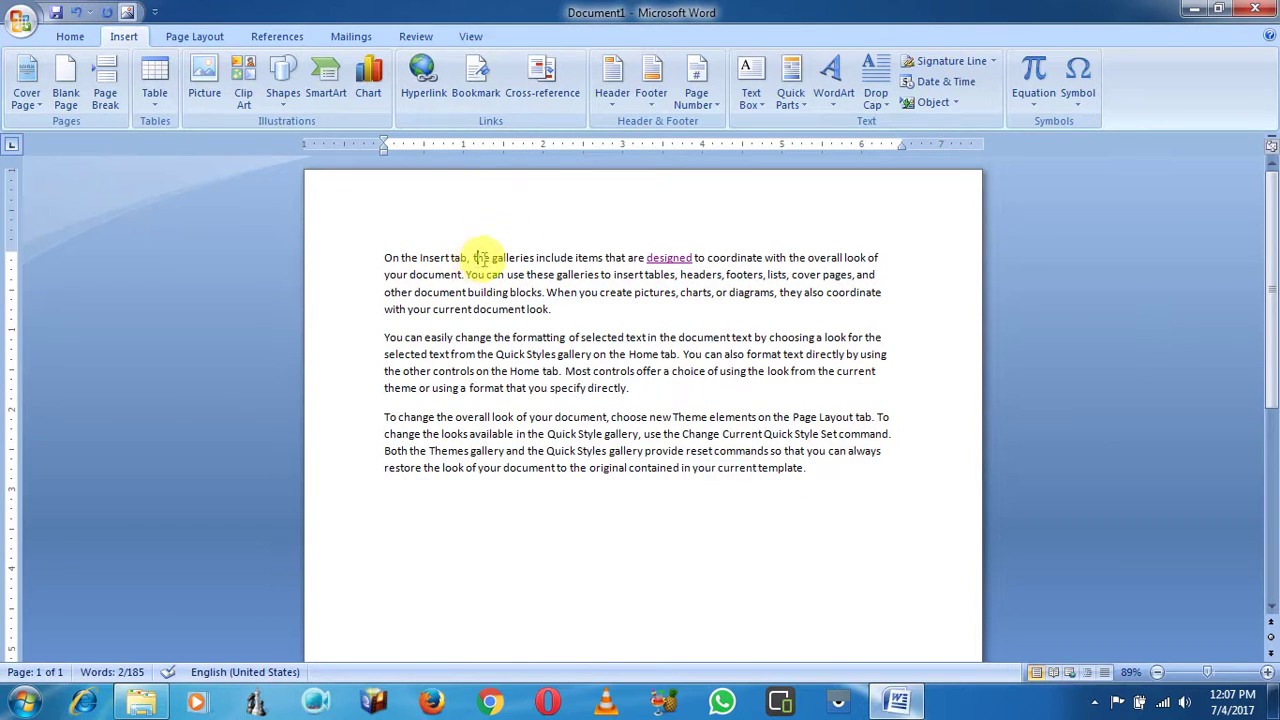
click(474, 94)
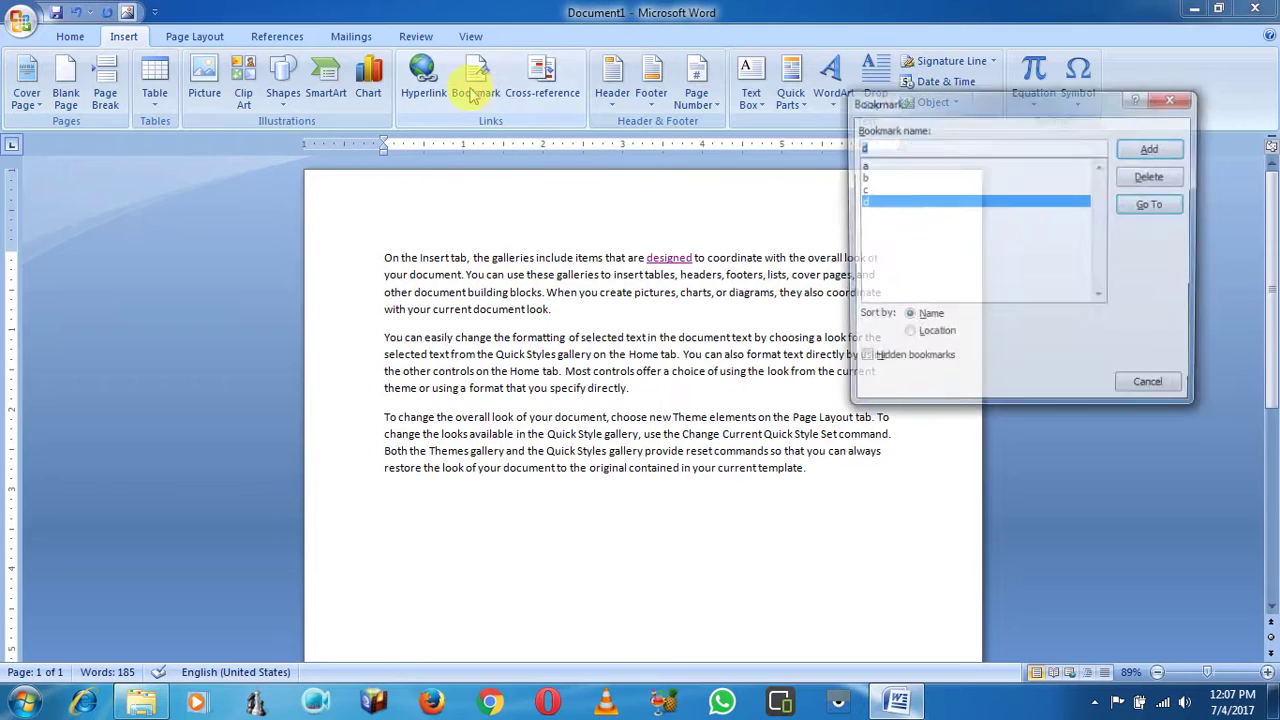
click(1151, 206)
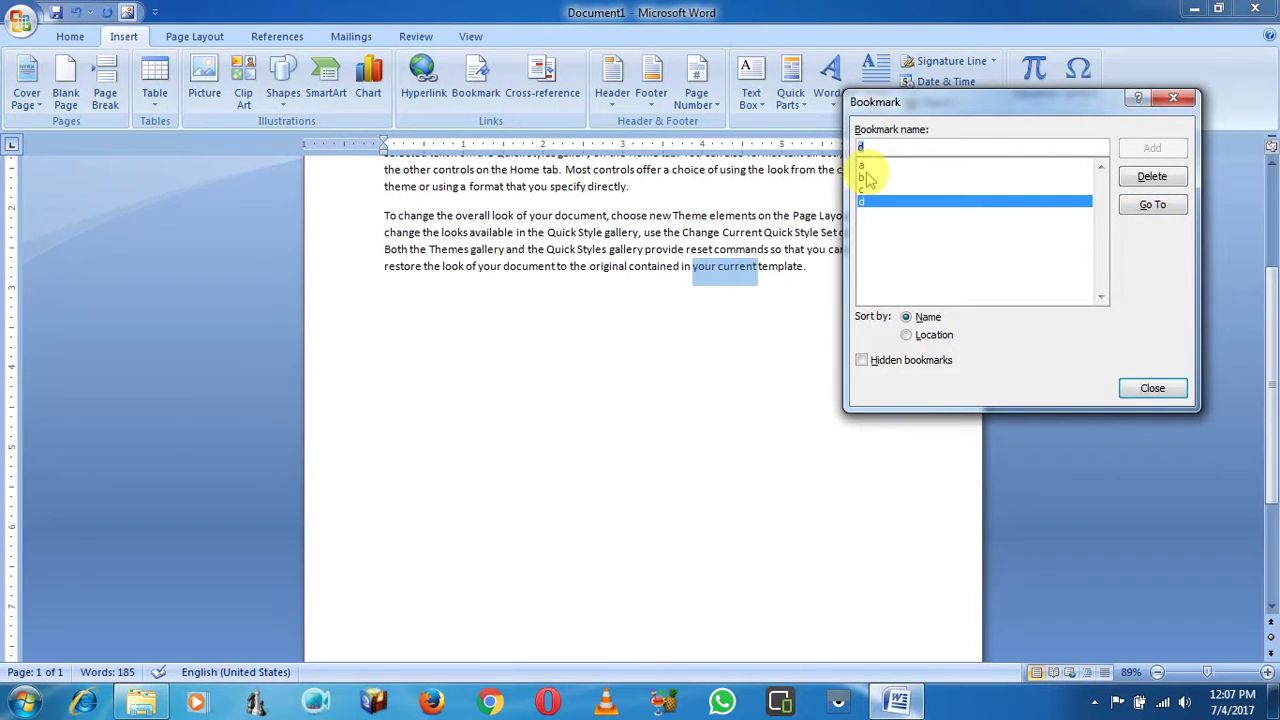
click(866, 178)
click(1150, 204)
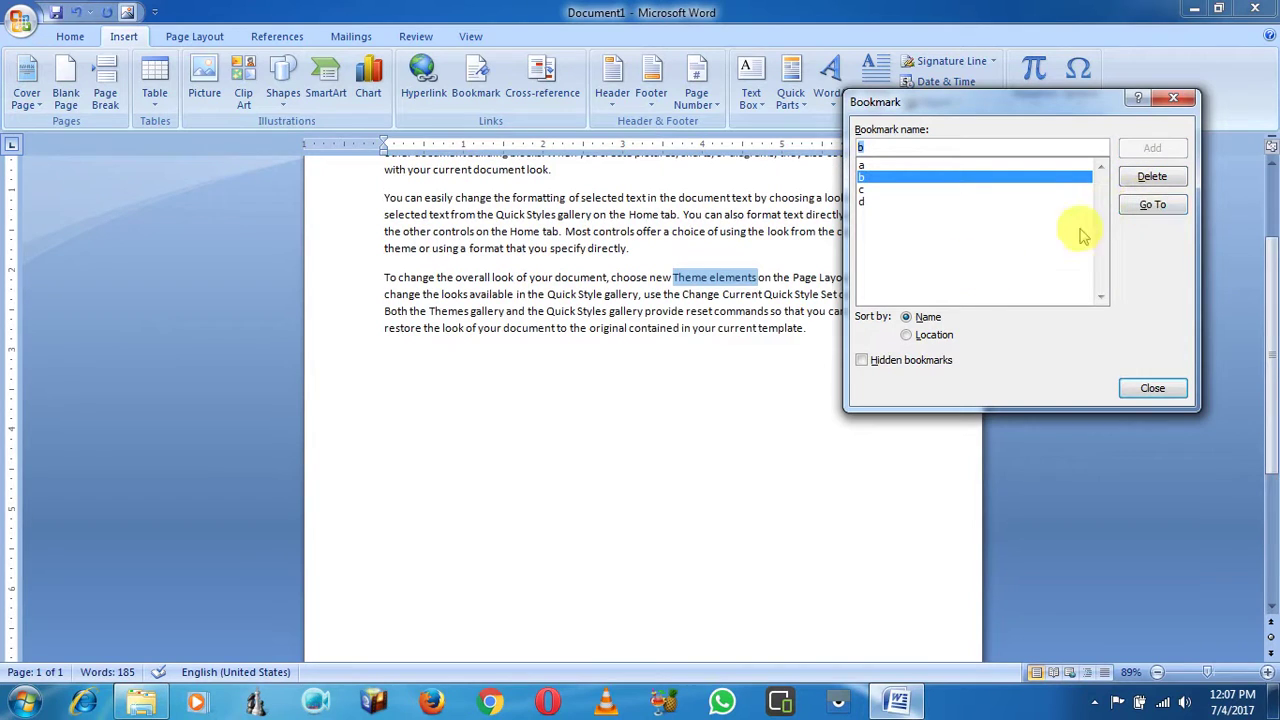
click(900, 190)
click(1145, 205)
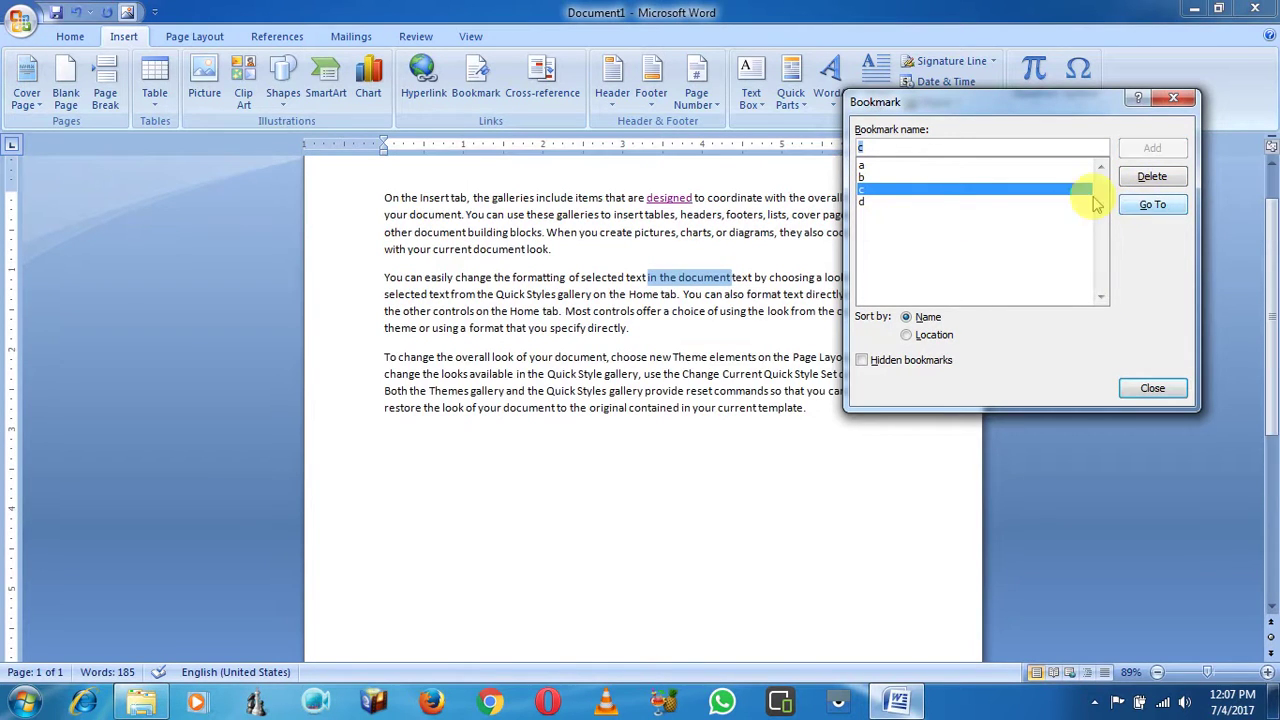
click(865, 201)
click(1150, 205)
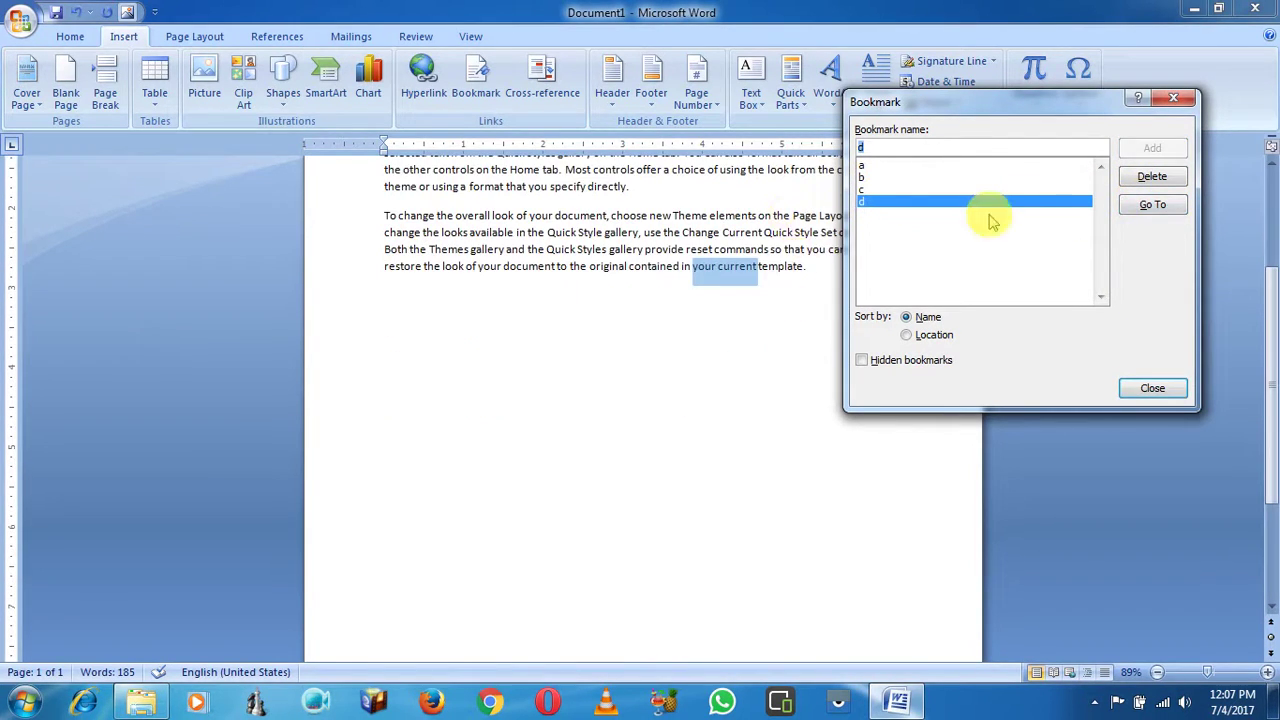
click(866, 165)
click(1148, 205)
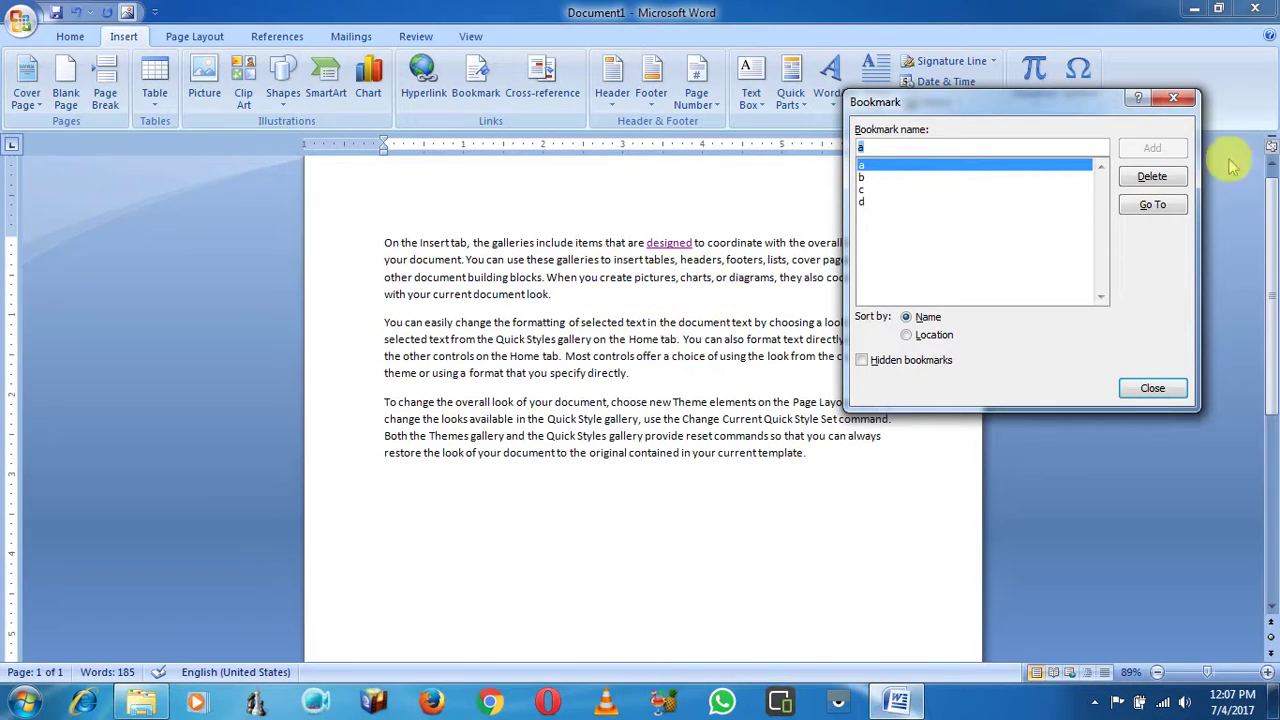
click(1170, 102)
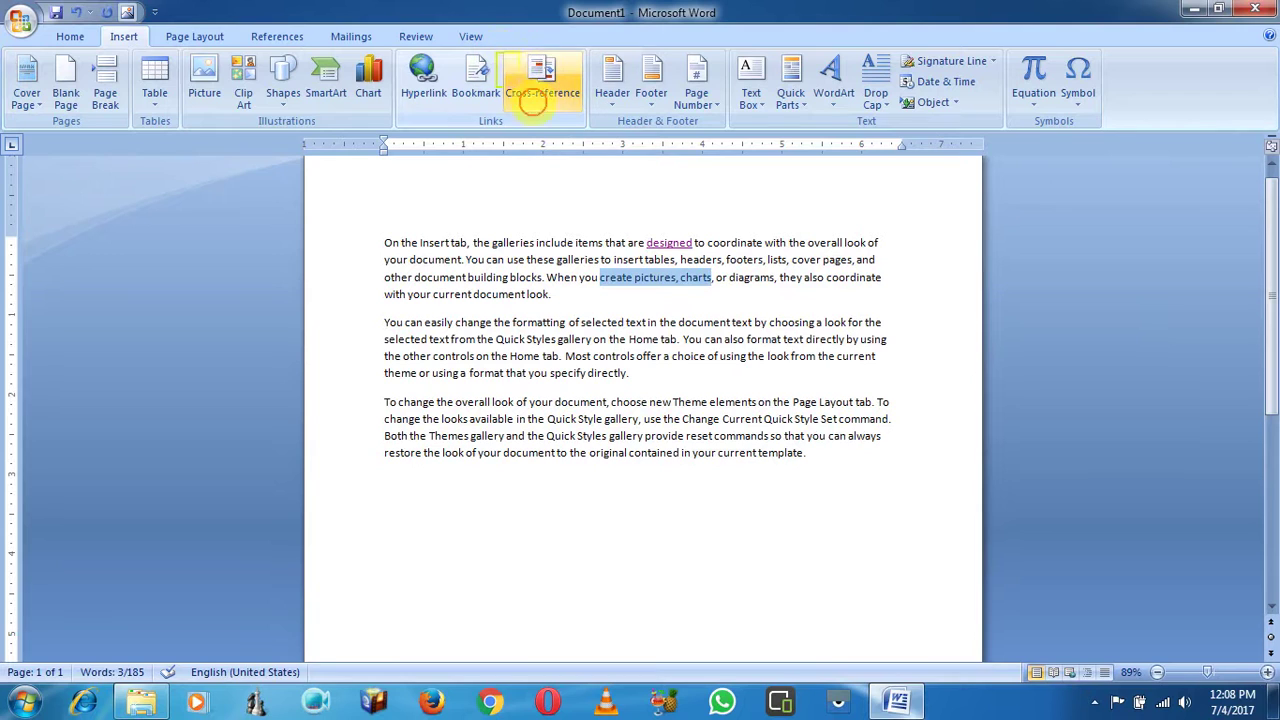
Step: Insert a page break after the text for a blank second page, undoing the extra break
scroll(605, 250, up, 1)
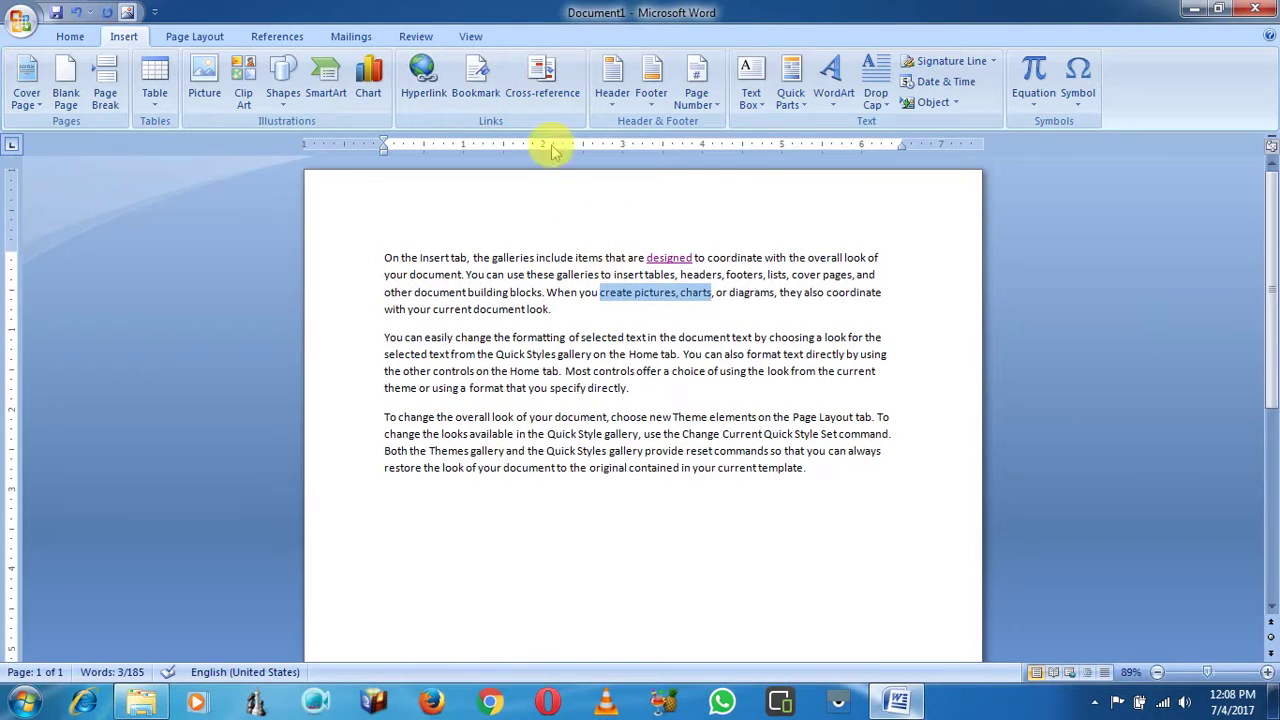
click(530, 309)
click(110, 105)
scroll(528, 500, down, 10)
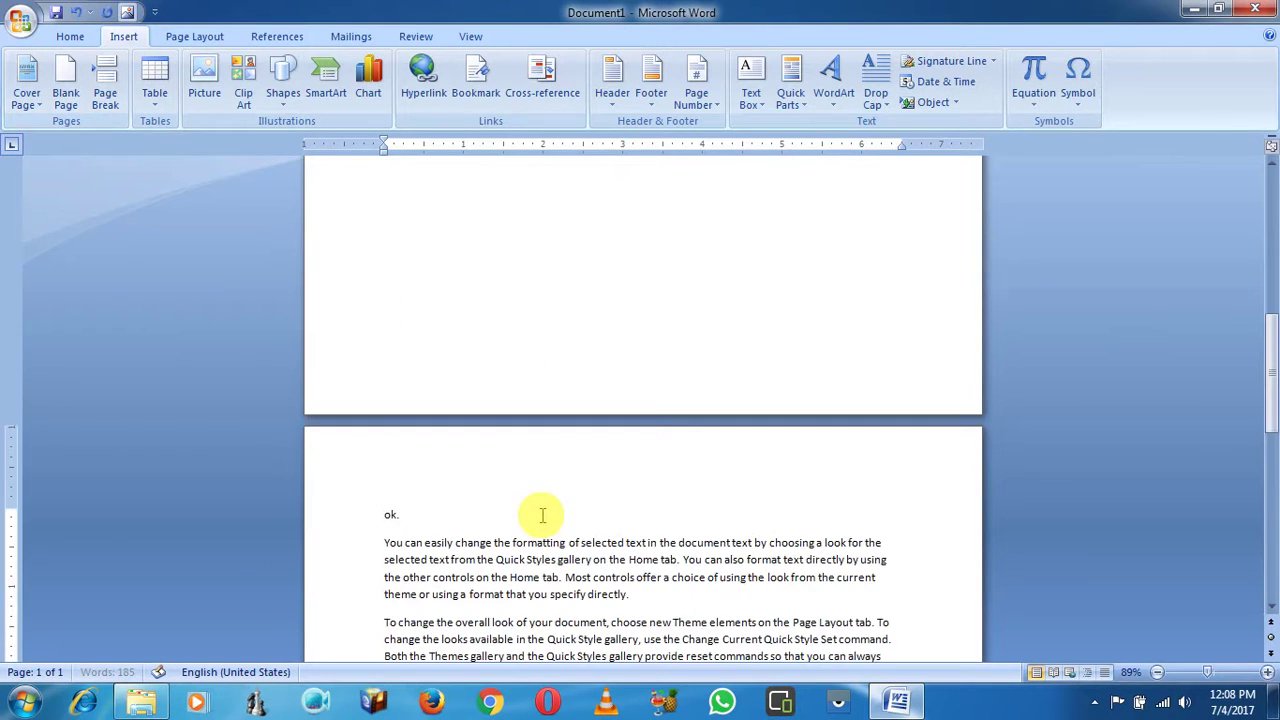
scroll(518, 413, down, 5)
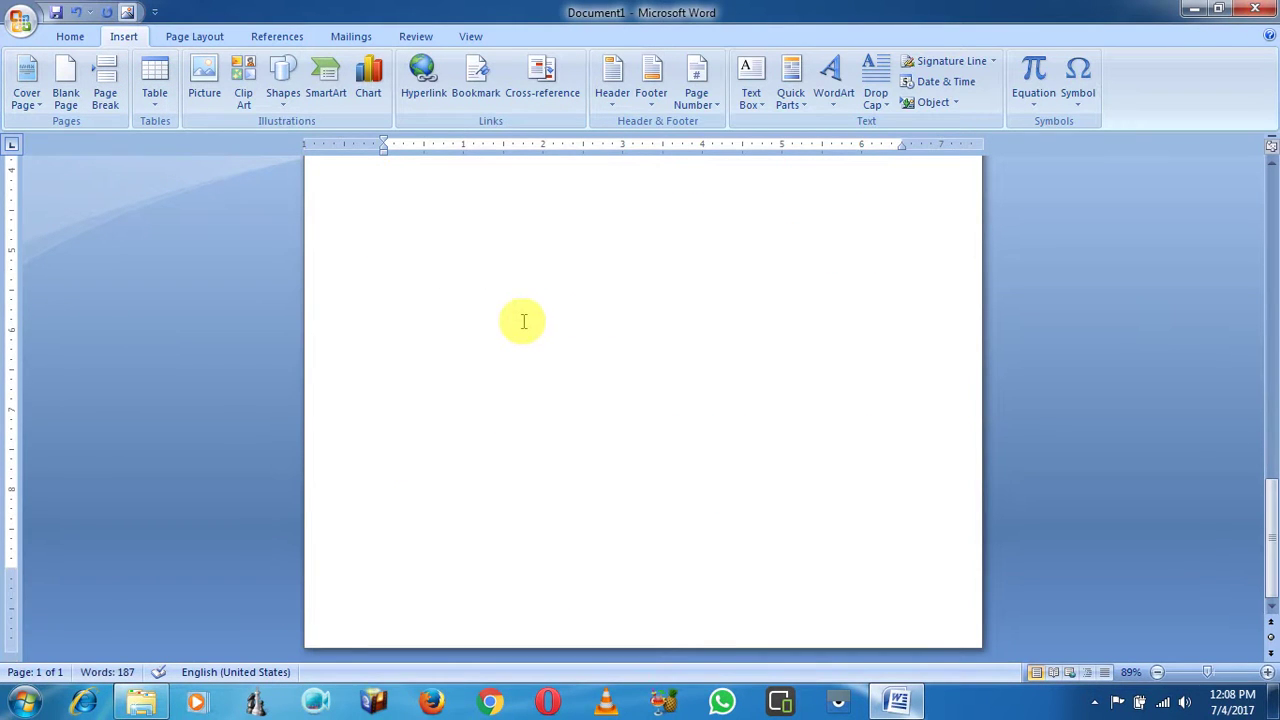
scroll(523, 321, up, 5)
scroll(523, 321, up, 5)
scroll(523, 321, up, 5)
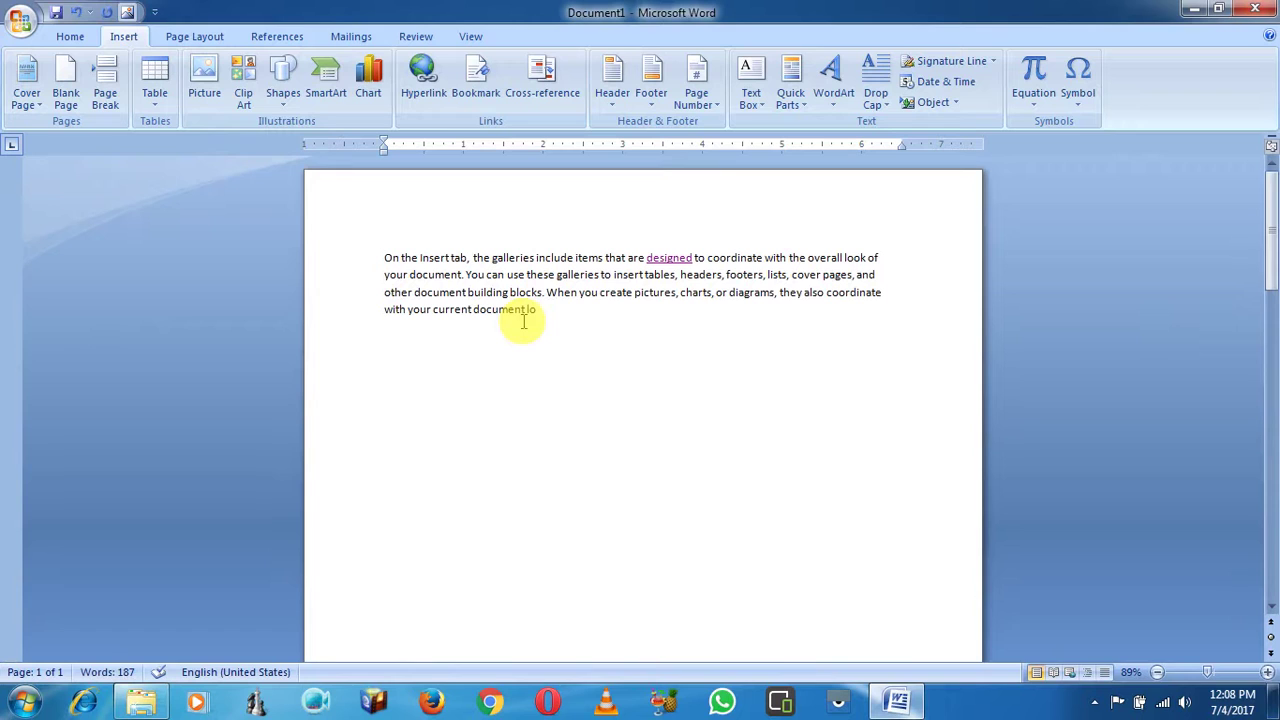
scroll(557, 300, down, 5)
scroll(557, 300, down, 5)
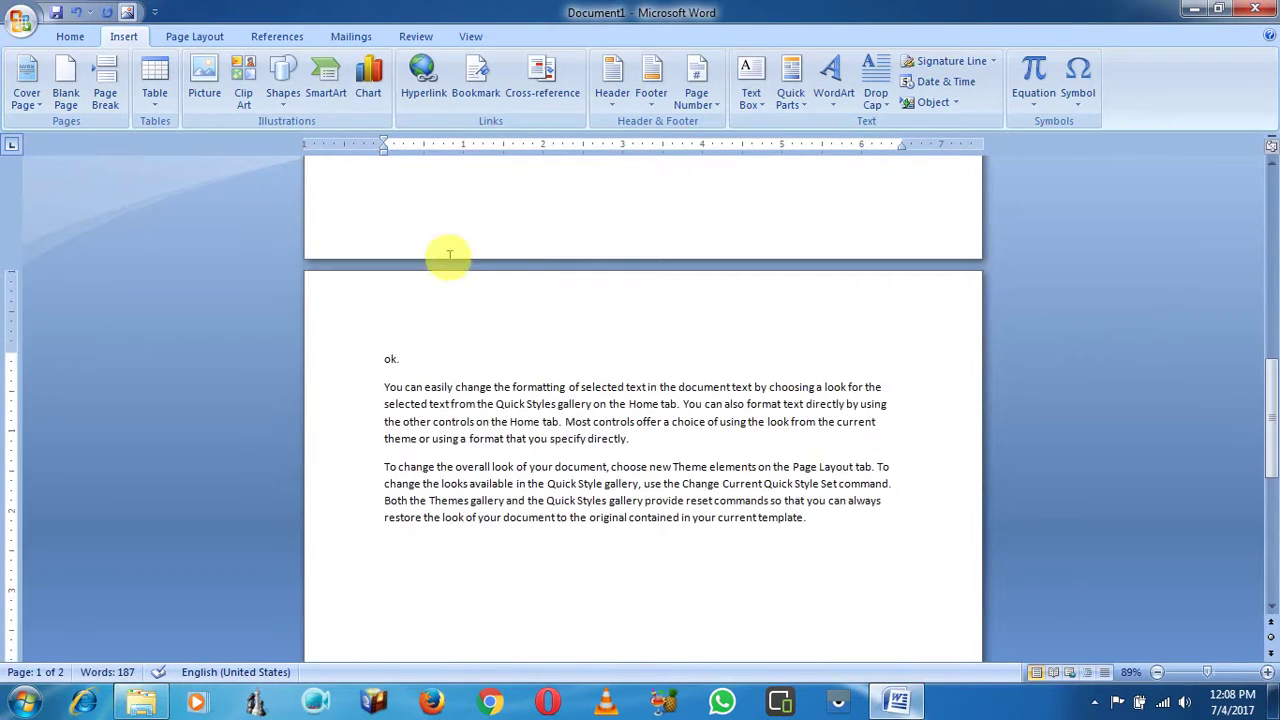
scroll(557, 300, down, 5)
click(105, 100)
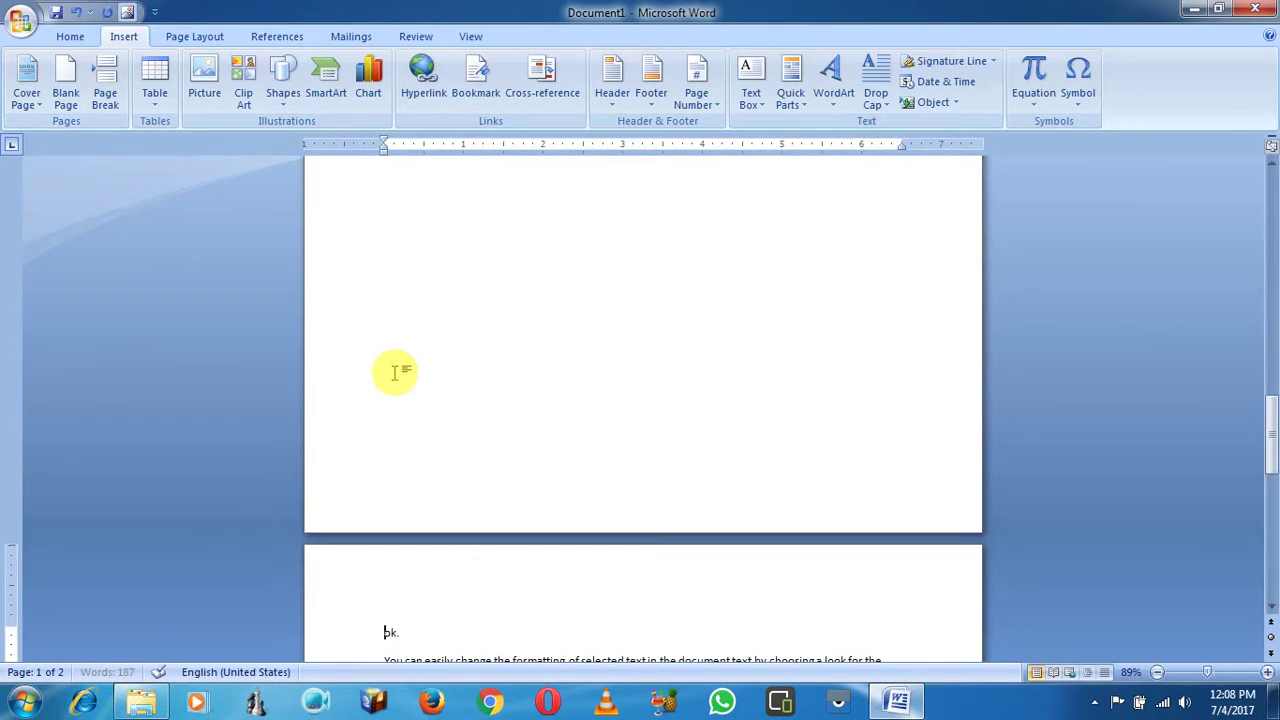
key(ctrl+z)
key(ctrl+z)
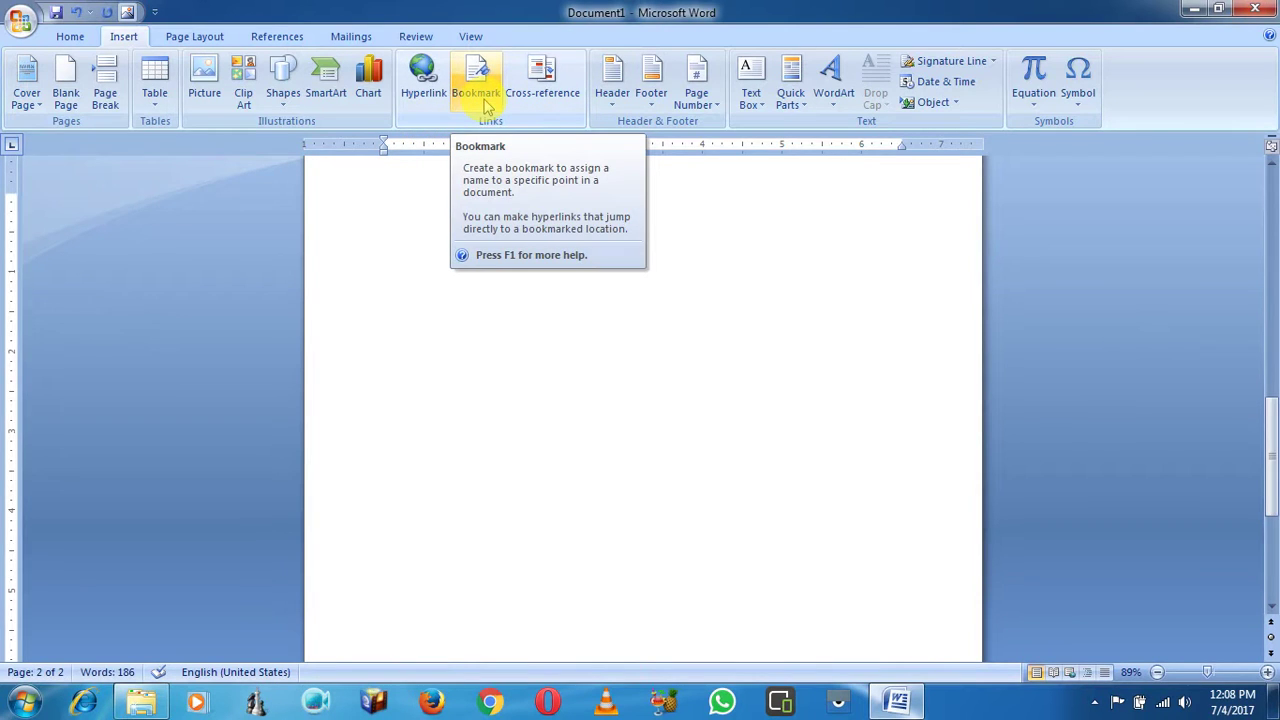
Step: Insert a hyperlinked cross-reference to bookmark a's text, using Bookmark reference type
click(542, 88)
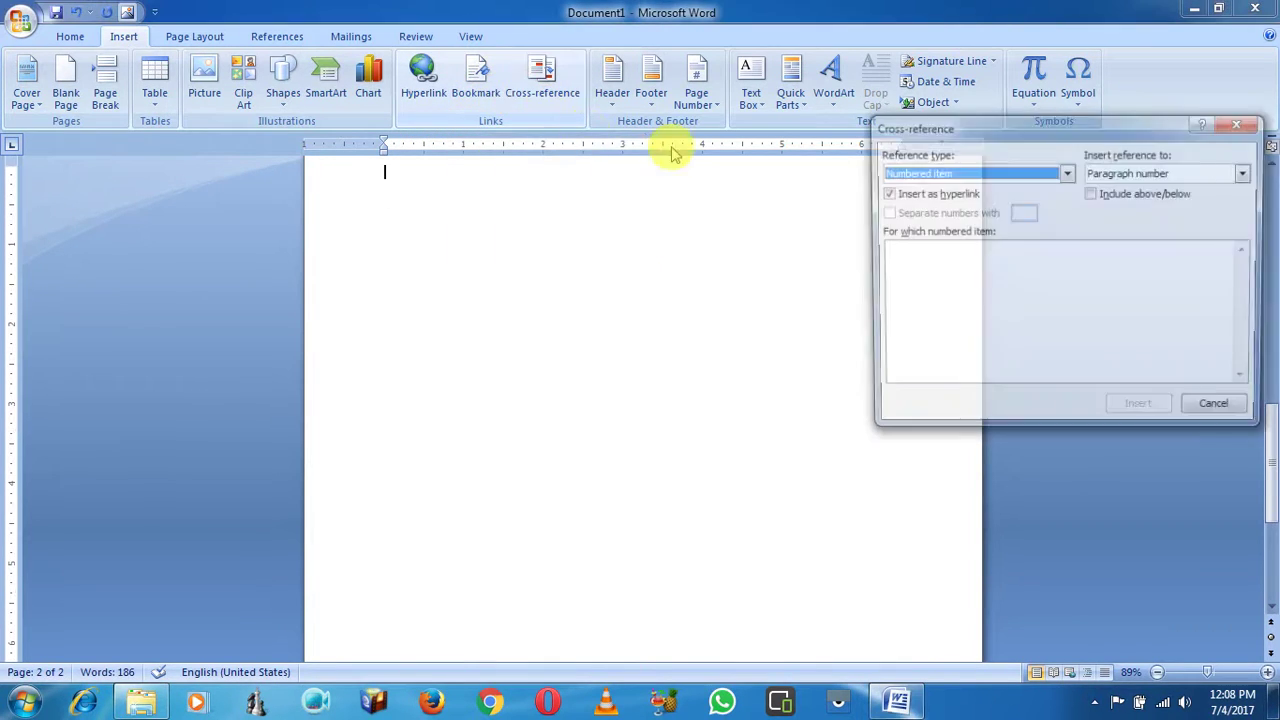
click(1040, 174)
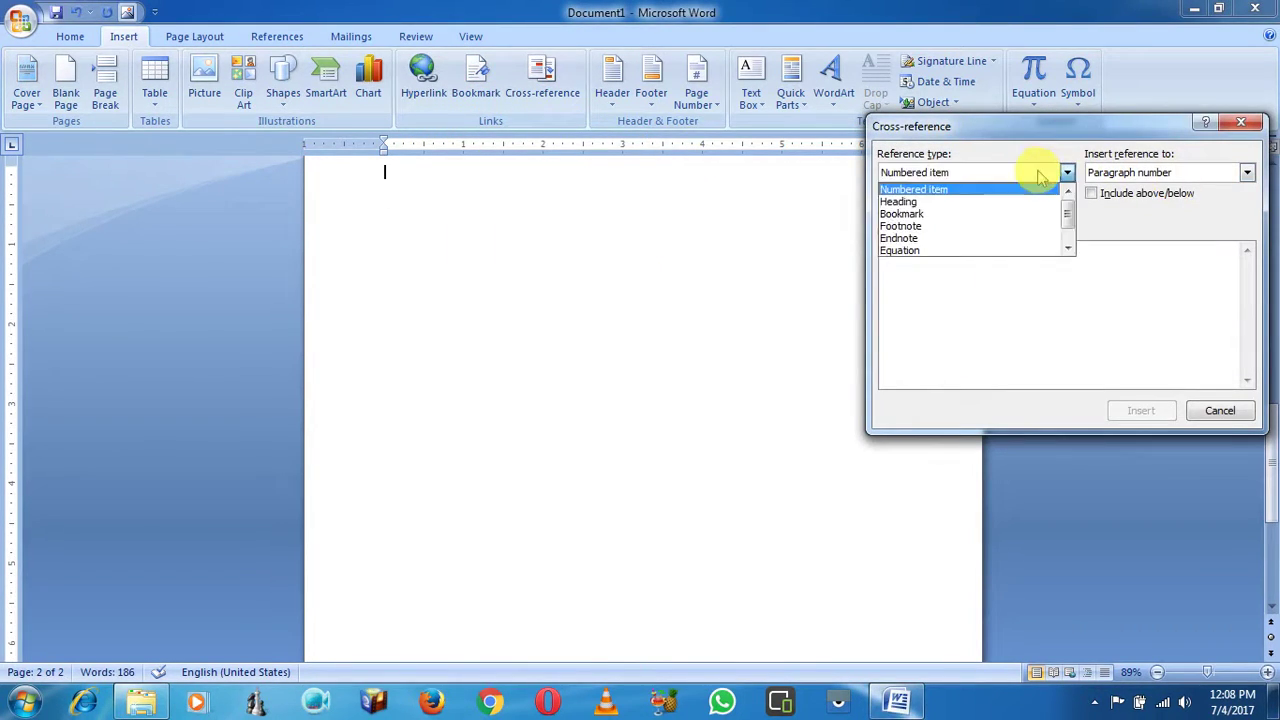
click(930, 214)
click(888, 261)
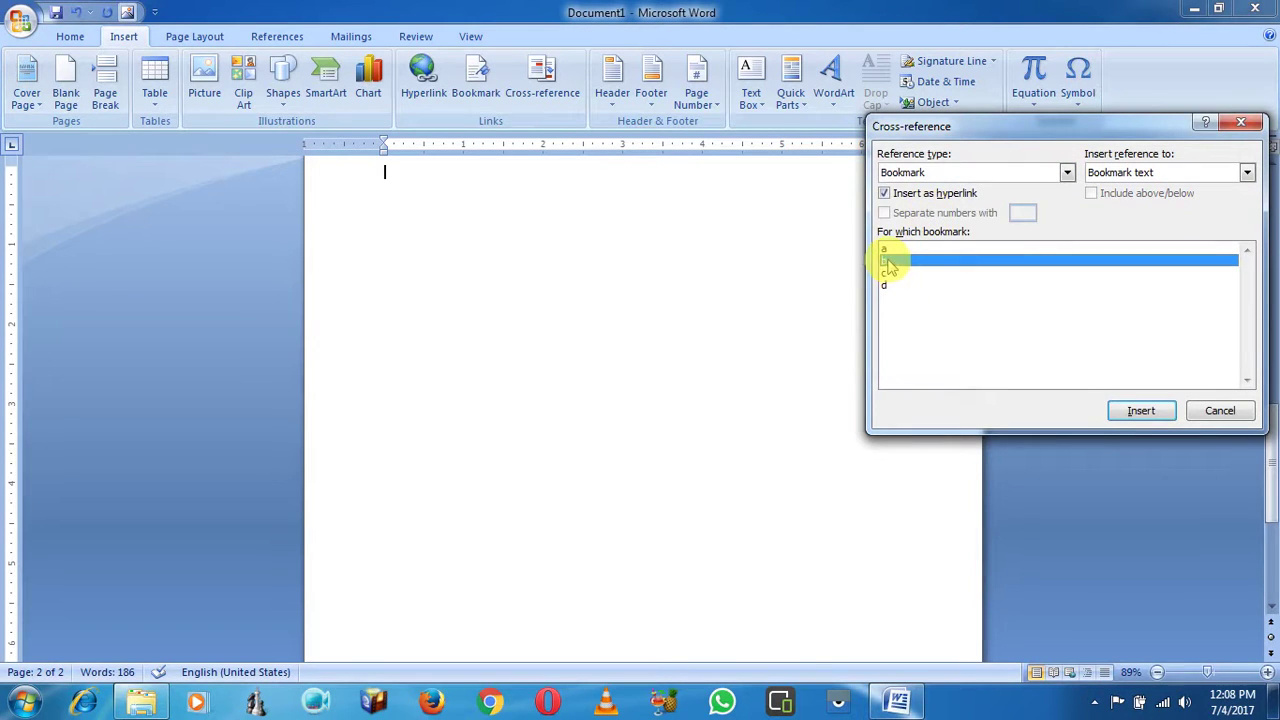
click(888, 249)
click(1140, 410)
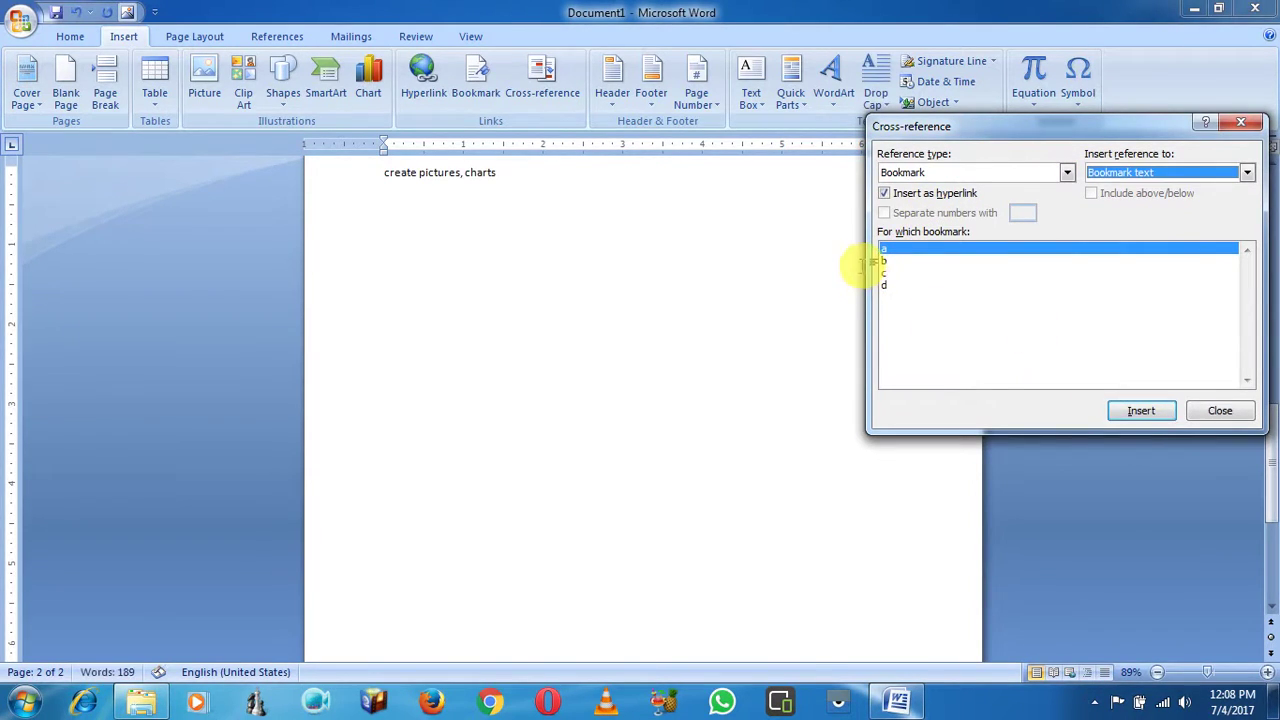
Step: Insert hyperlinked cross-references to bookmarks b, c and d, then close the dialog
click(884, 261)
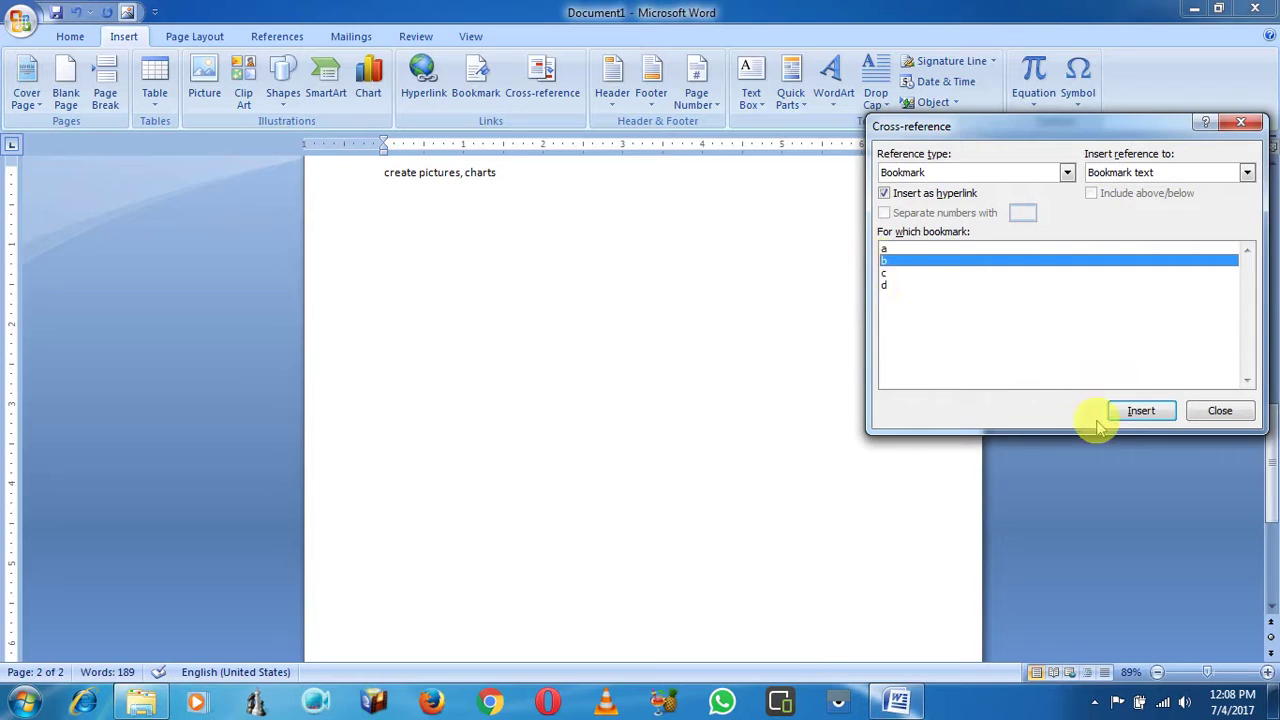
click(497, 172)
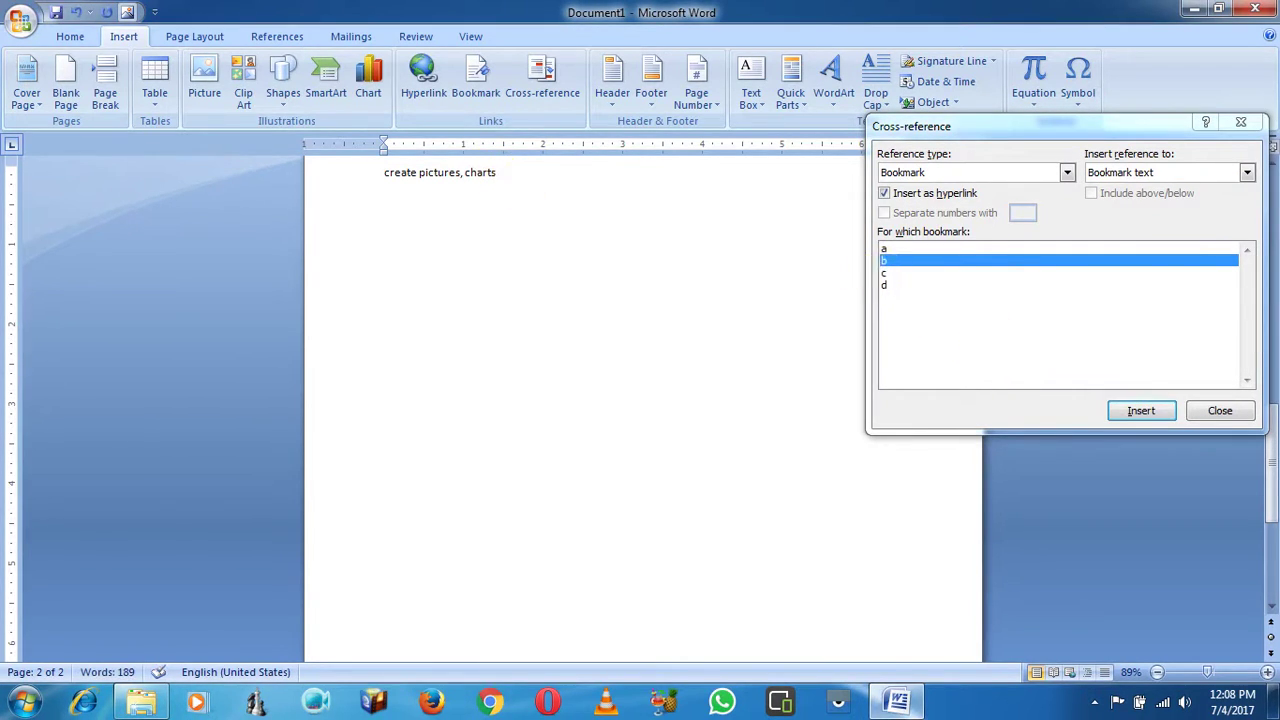
click(904, 291)
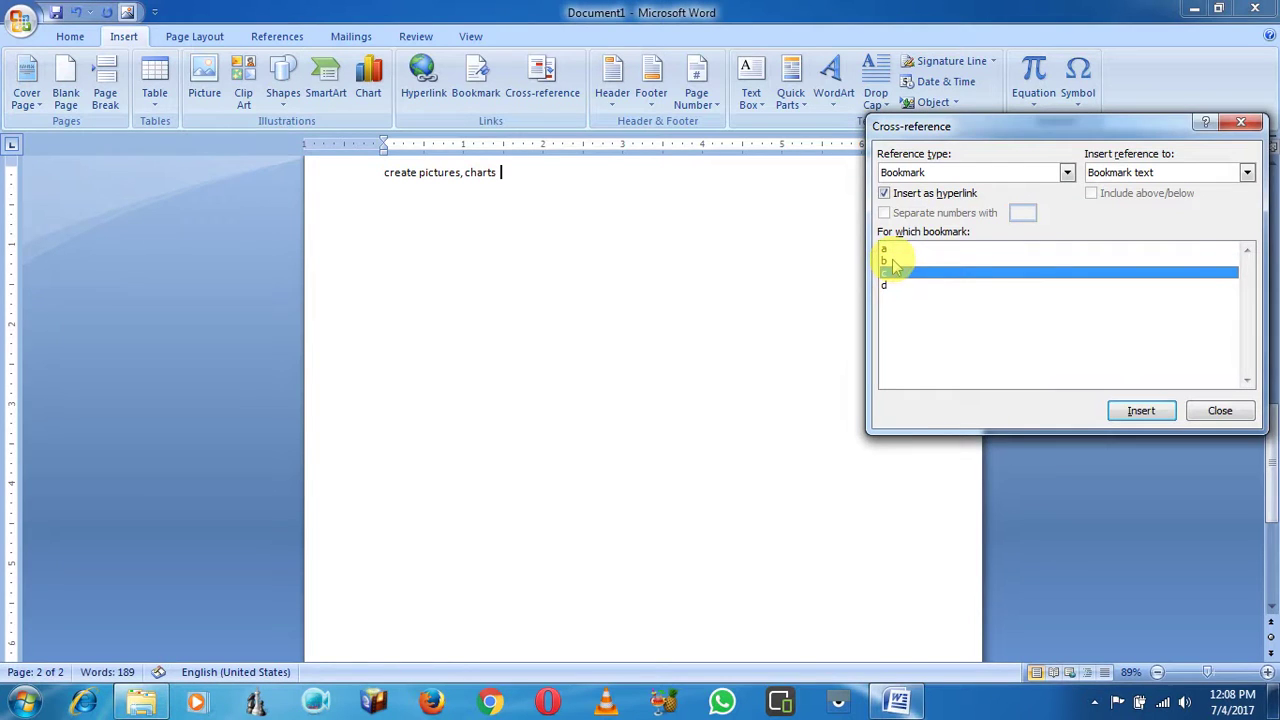
click(1140, 411)
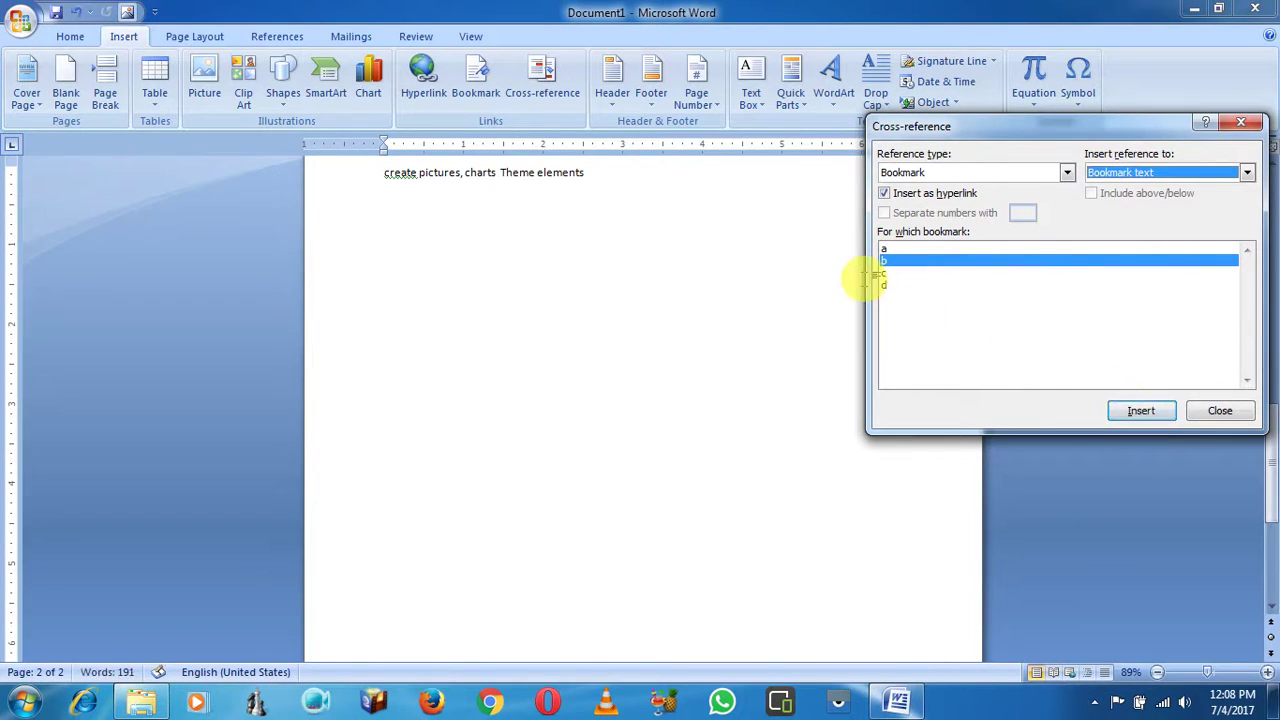
key(alt+Down)
click(884, 272)
click(1140, 411)
click(886, 286)
click(1140, 411)
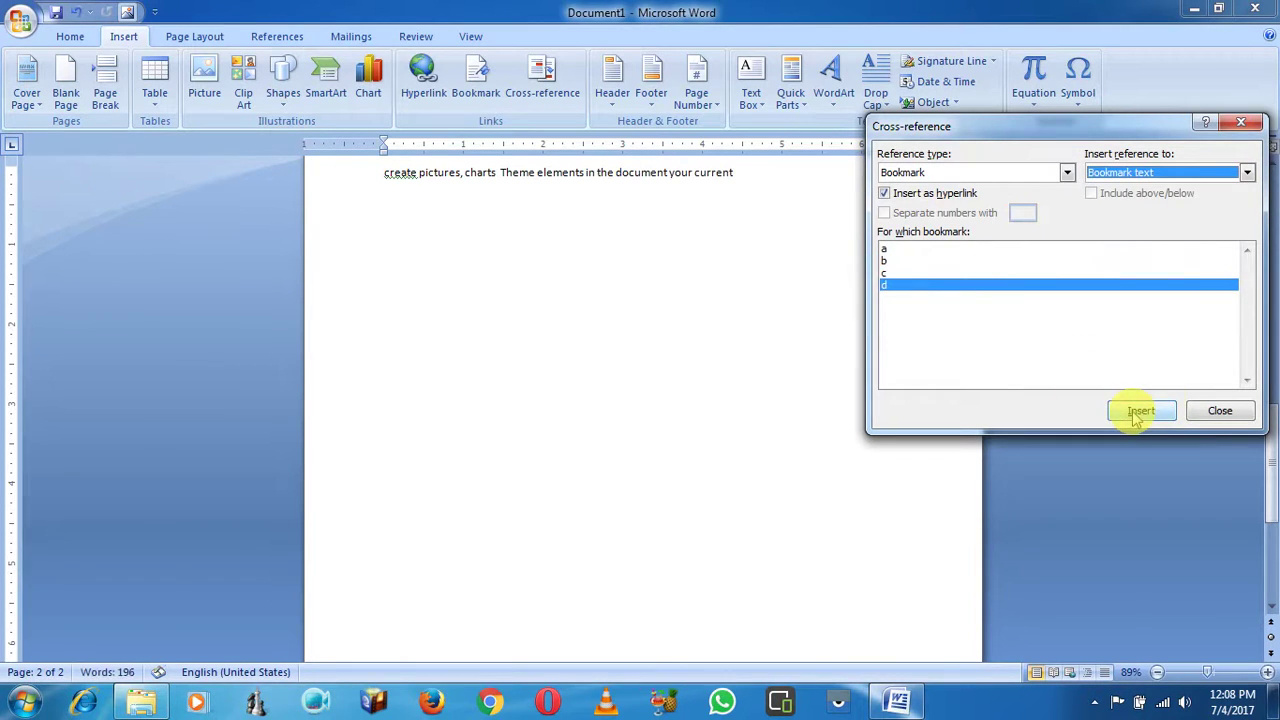
click(1241, 124)
scroll(620, 286, up, 5)
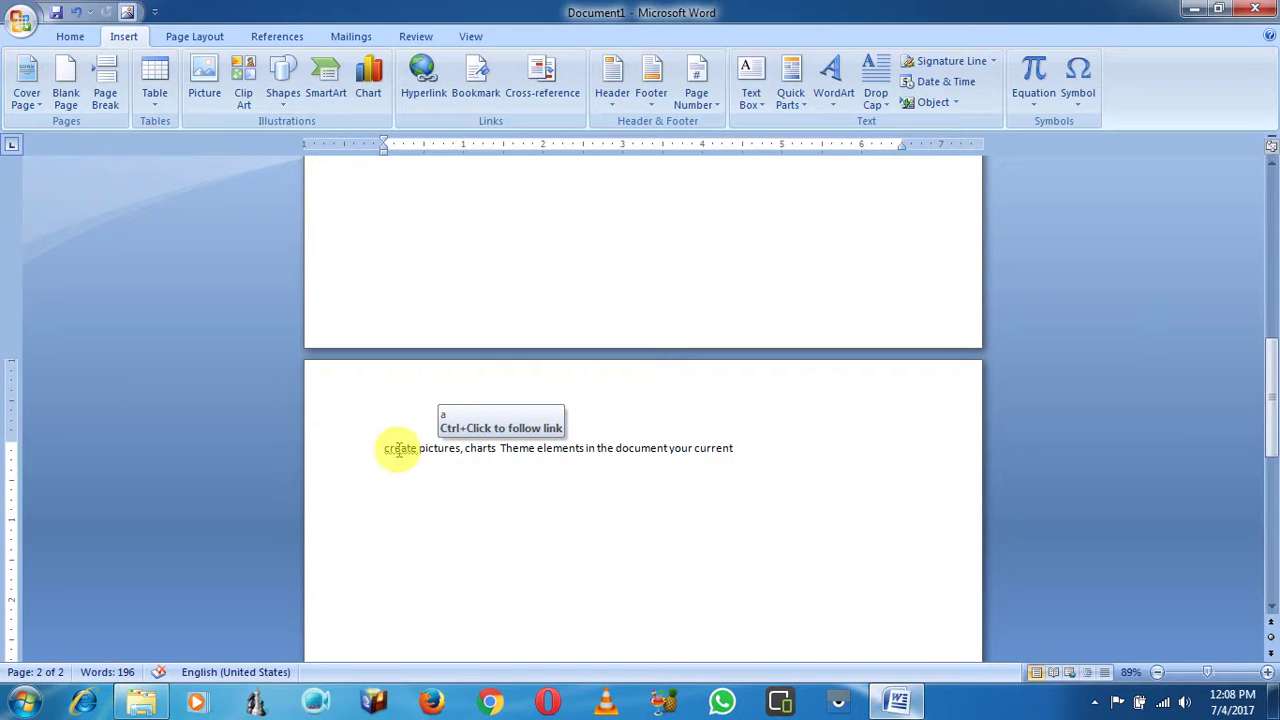
Step: Follow the cross-references to bookmarks a and d and highlight the text they reach
ctrl+click(400, 455)
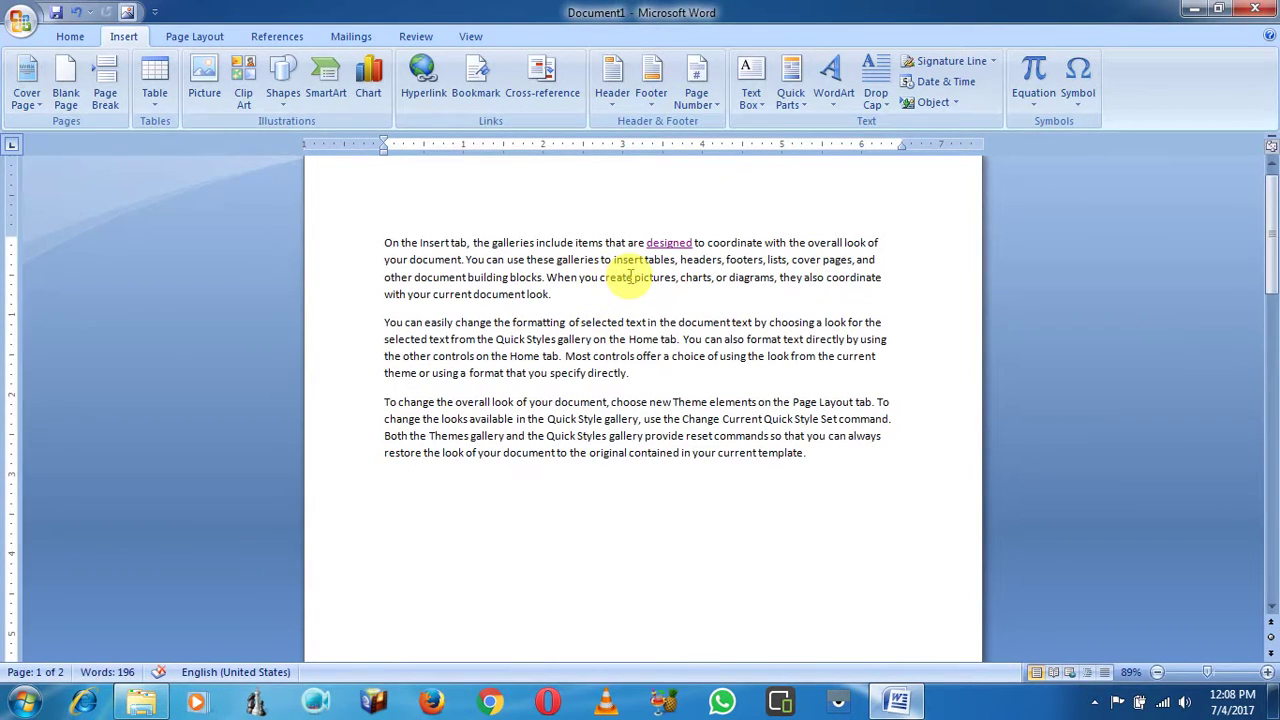
drag(591, 271, 683, 297)
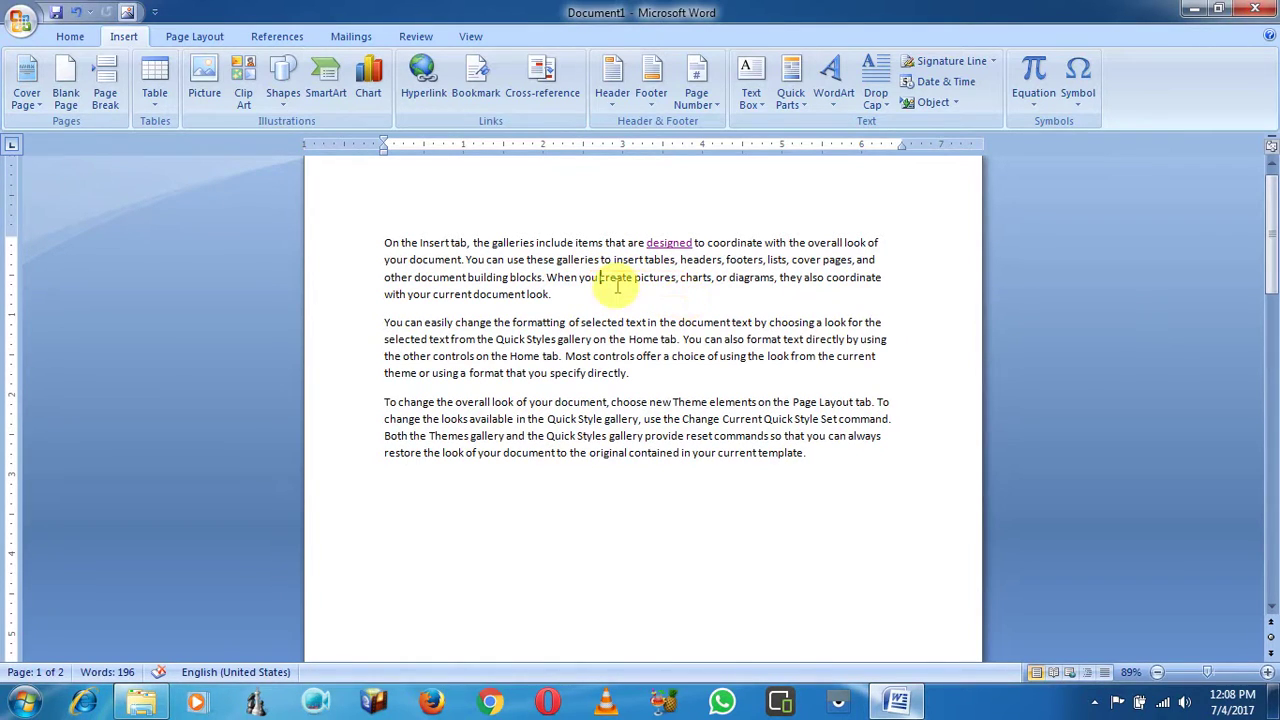
scroll(563, 337, down, 5)
drag(683, 290, 551, 323)
scroll(524, 270, down, 4)
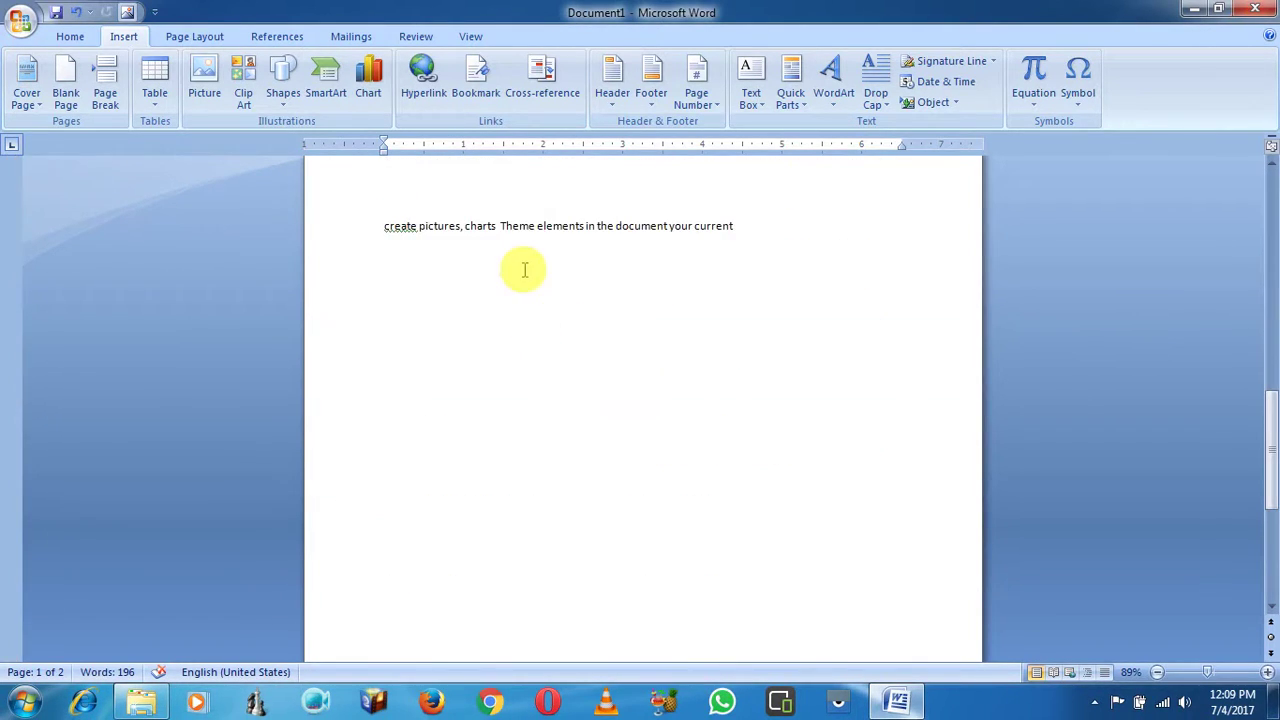
click(697, 227)
scroll(697, 233, up, 10)
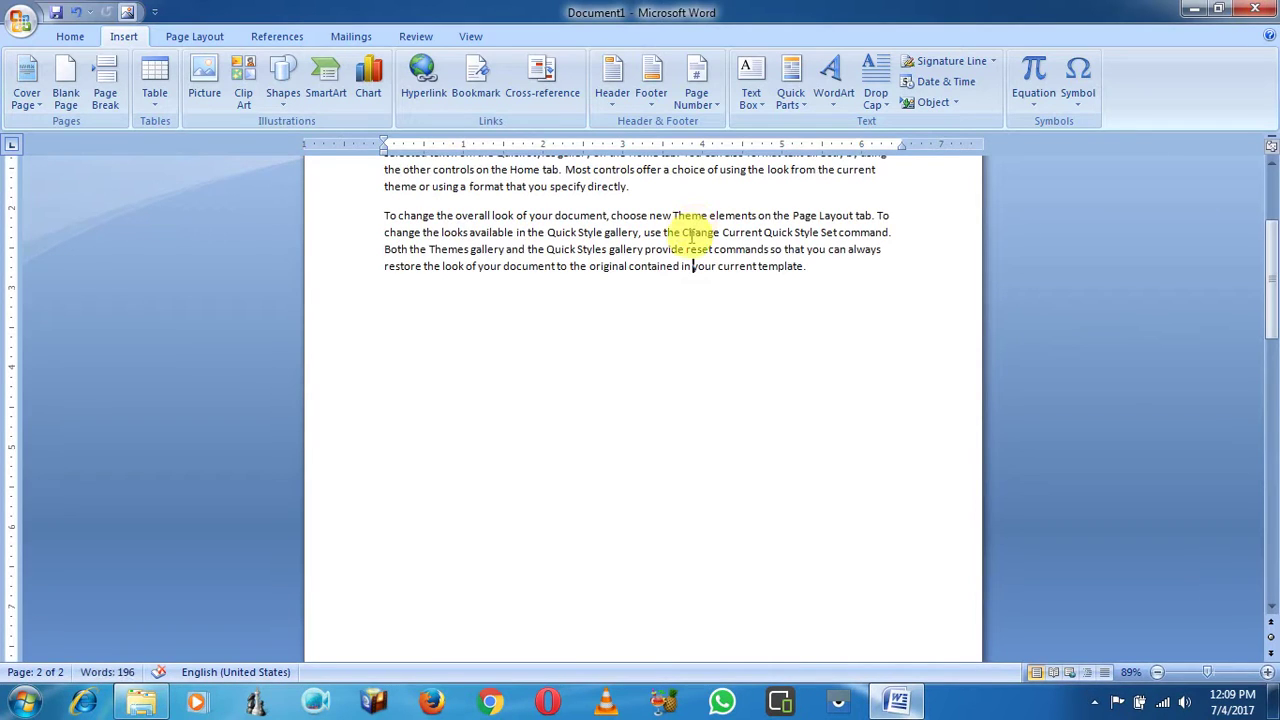
click(694, 274)
drag(695, 266, 812, 292)
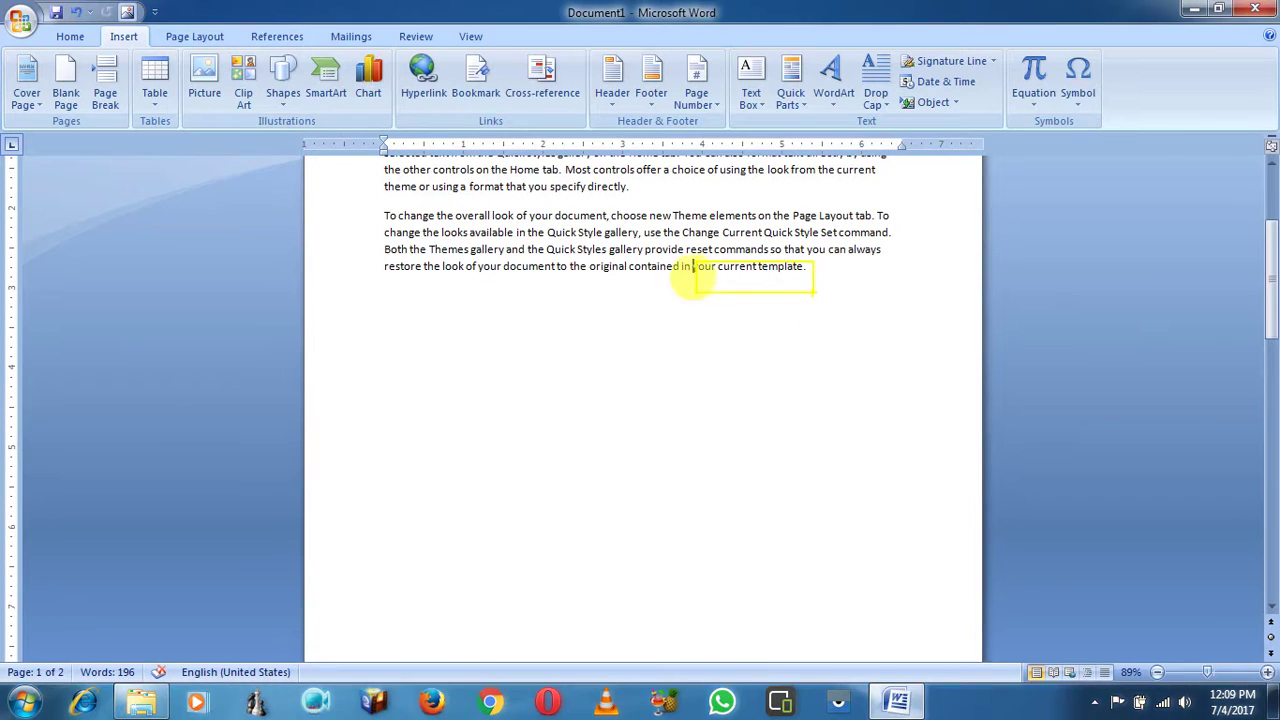
scroll(723, 351, down, 5)
scroll(723, 351, down, 5)
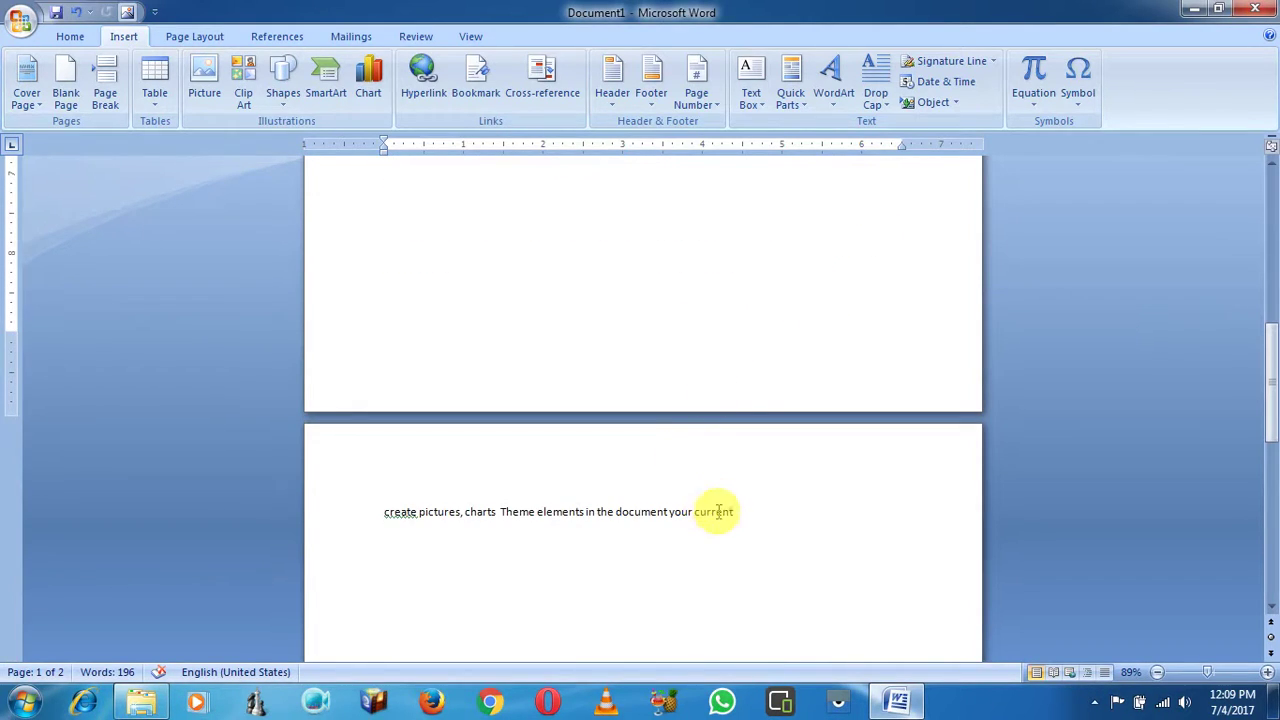
Step: Follow the link to bookmark c and select 'in the document' on page 1
ctrl+click(631, 511)
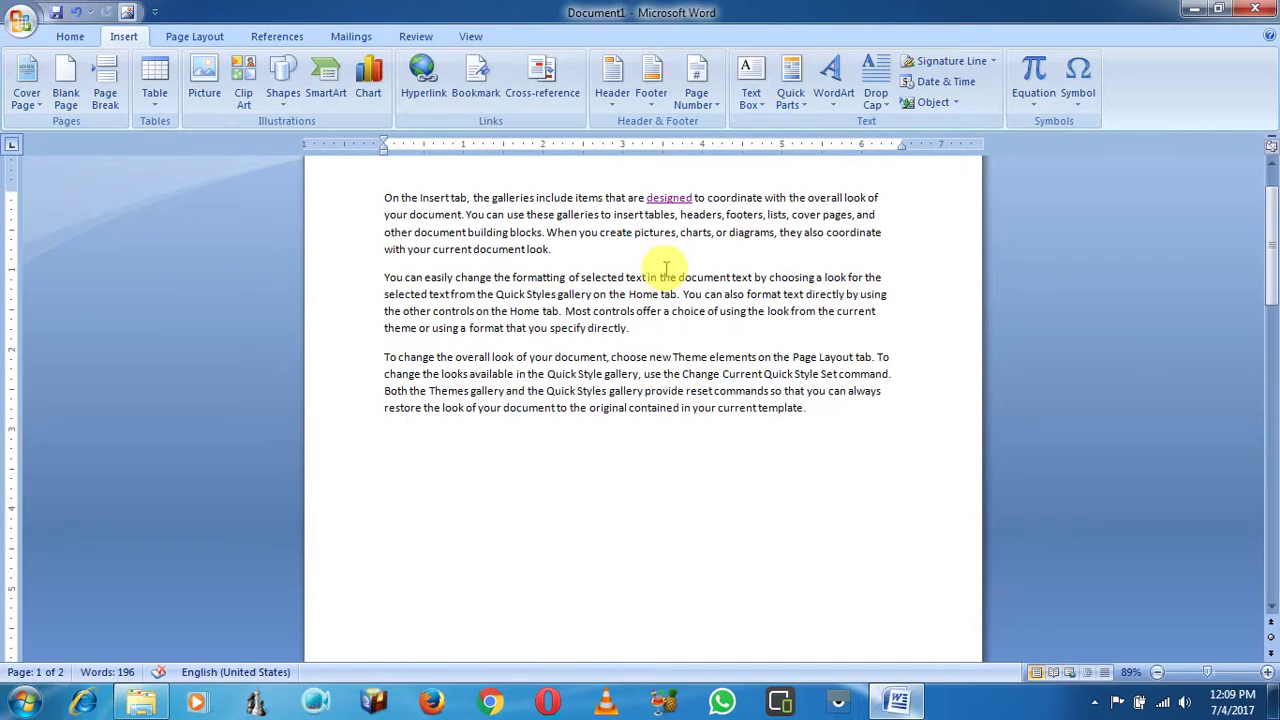
drag(656, 272, 737, 286)
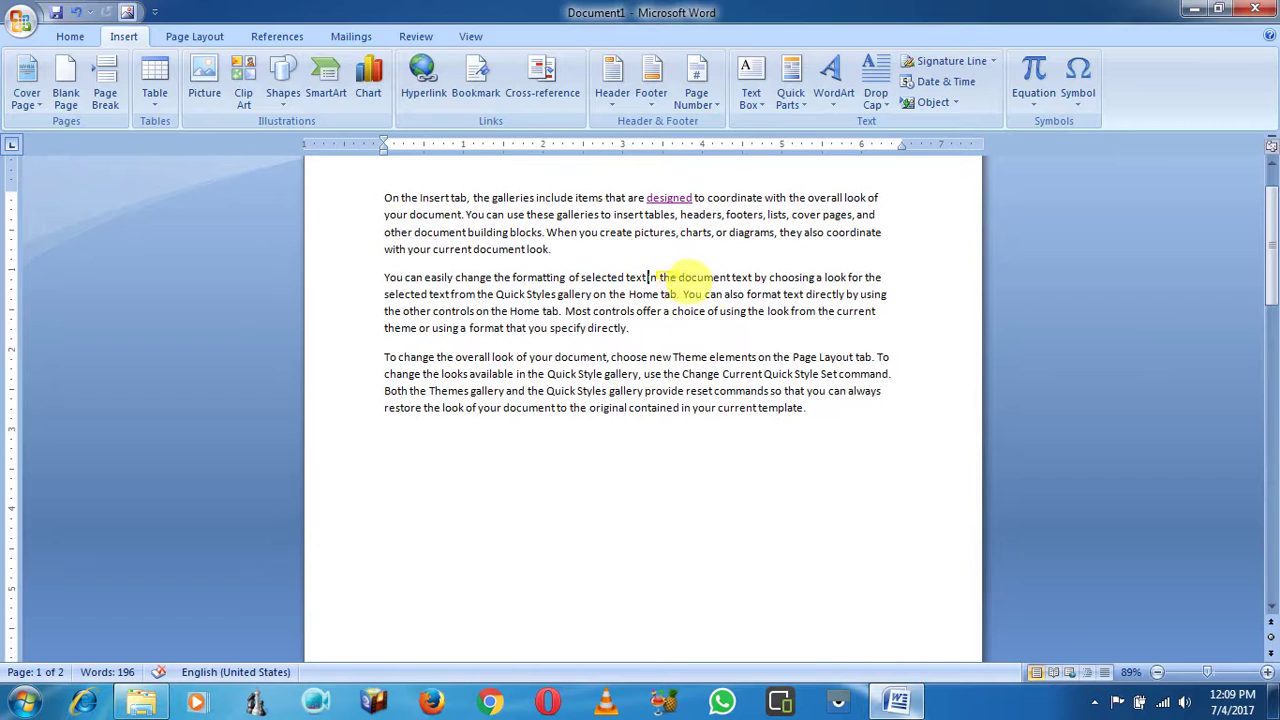
double_click(547, 160)
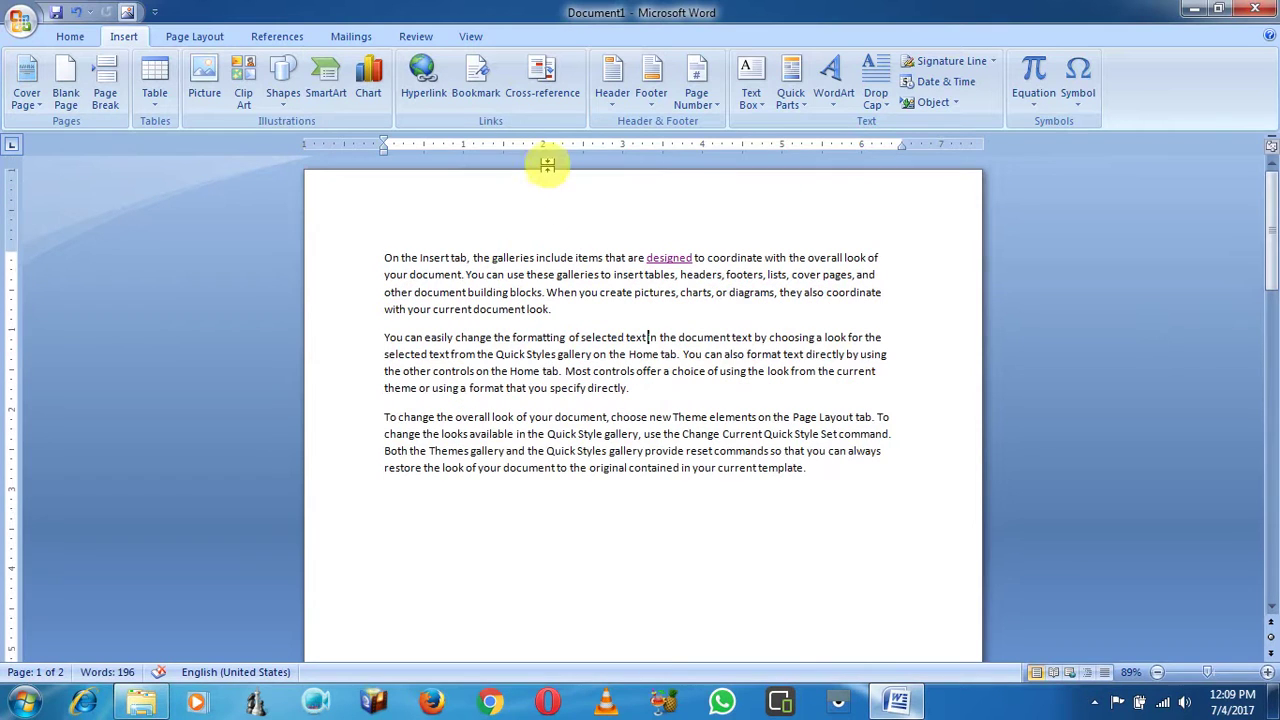